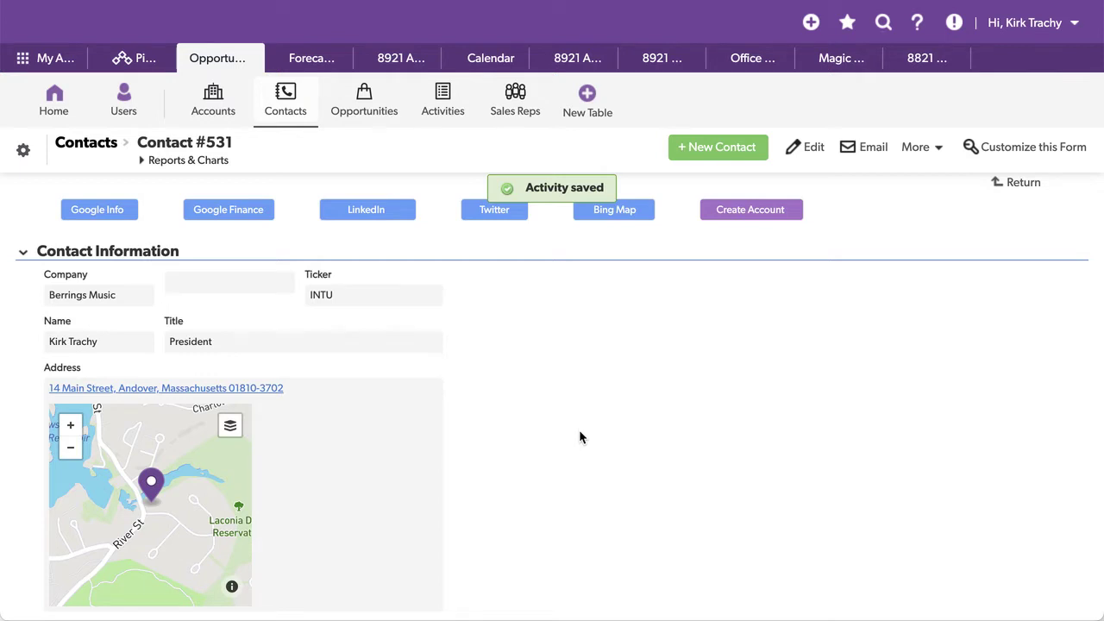
# - Log an Email Template activity on contact #531 (Berrings Music), then save and close
pyautogui.scroll(-2, 581, 442)
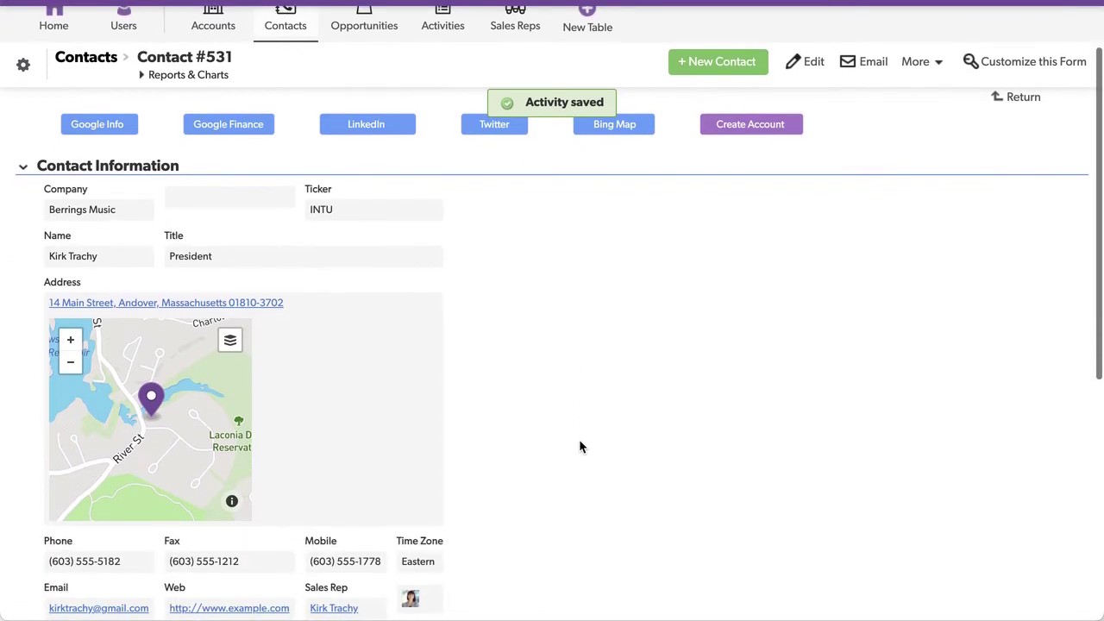
pyautogui.scroll(-2, 581, 441)
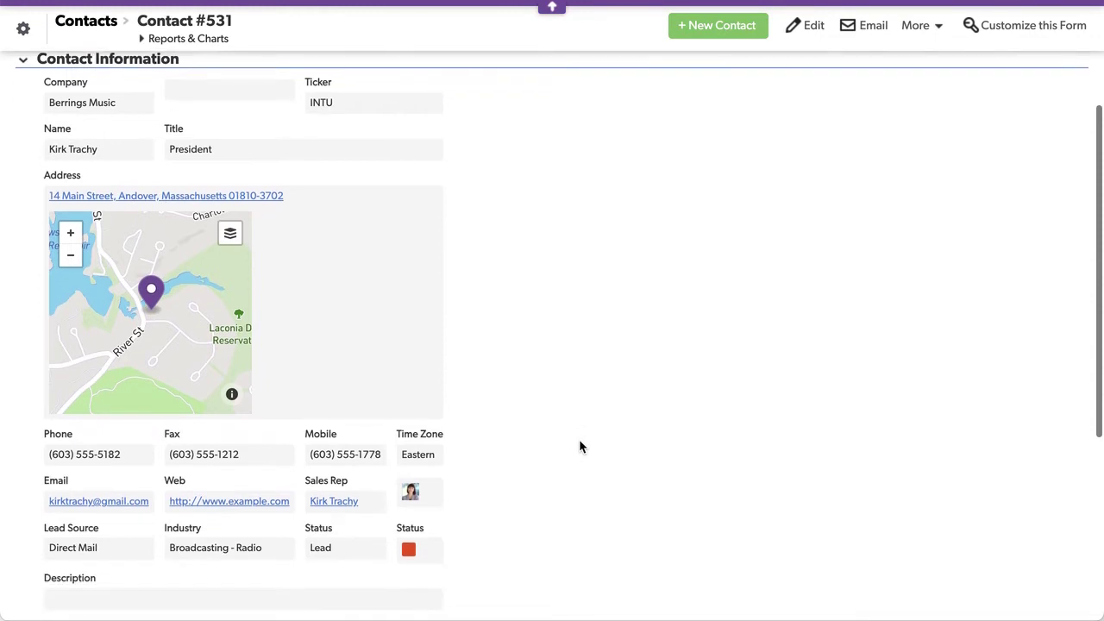
pyautogui.scroll(1, 581, 442)
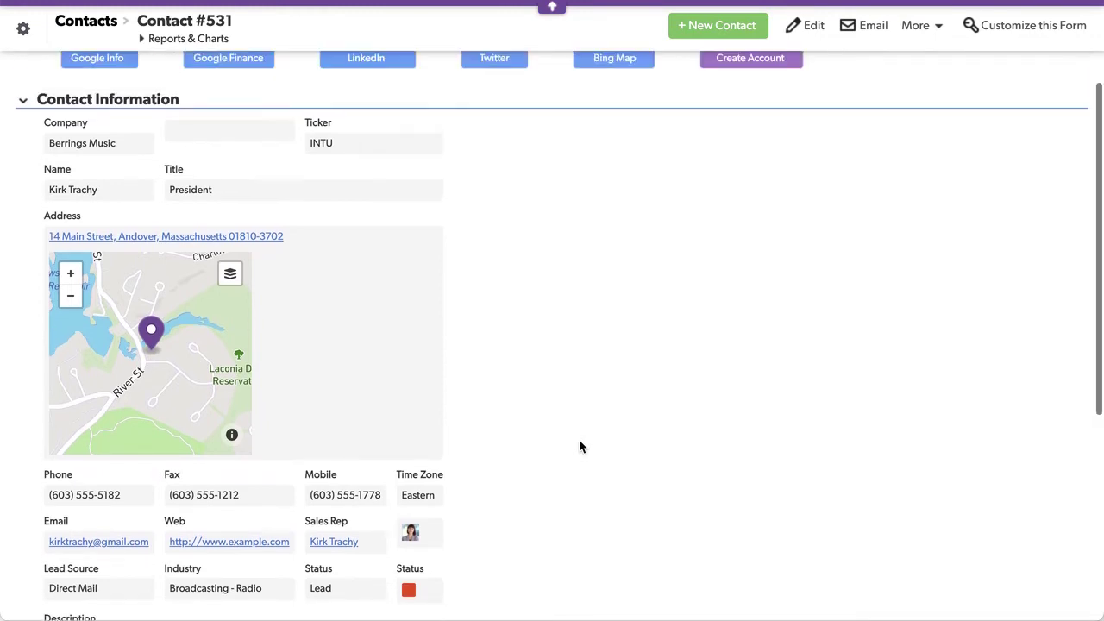
pyautogui.scroll(4, 580, 447)
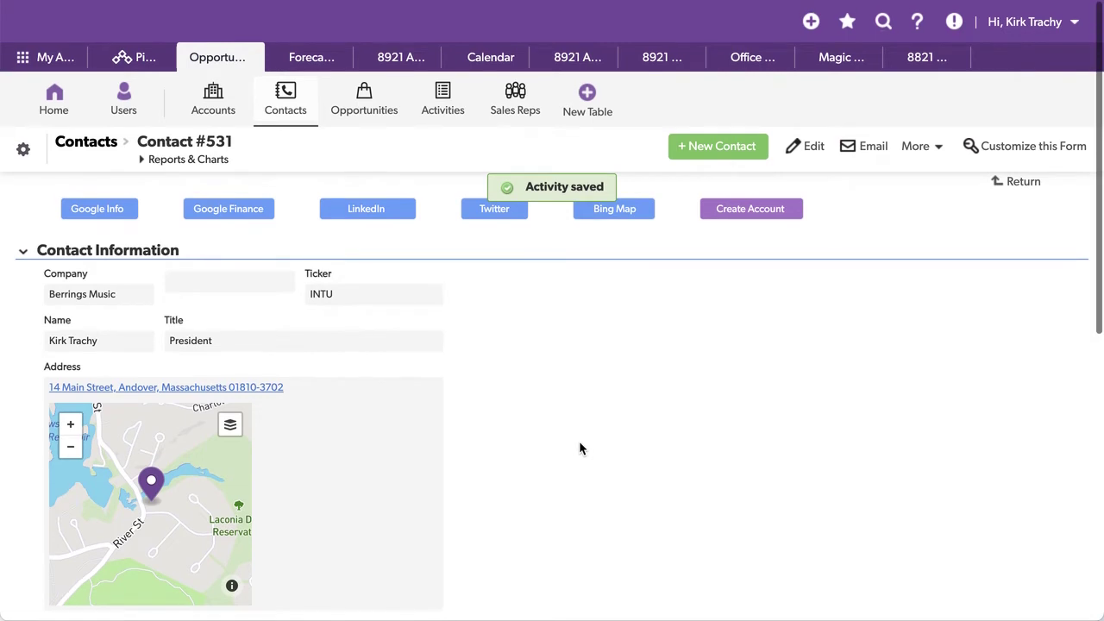
pyautogui.scroll(-7, 580, 446)
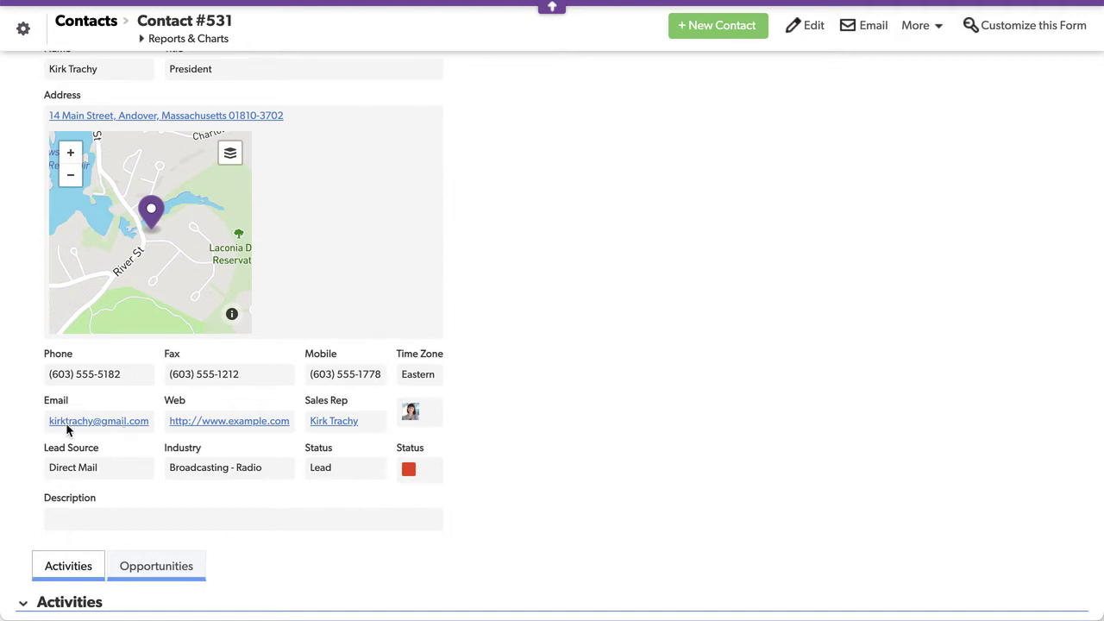
pyautogui.scroll(-7, 318, 504)
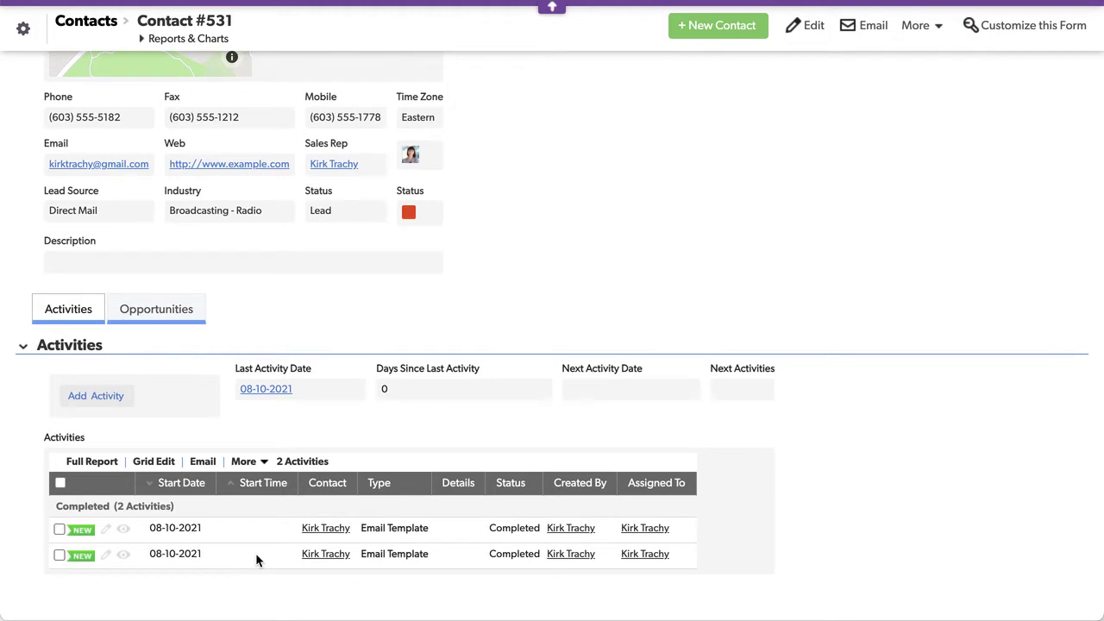
pyautogui.click(93, 401)
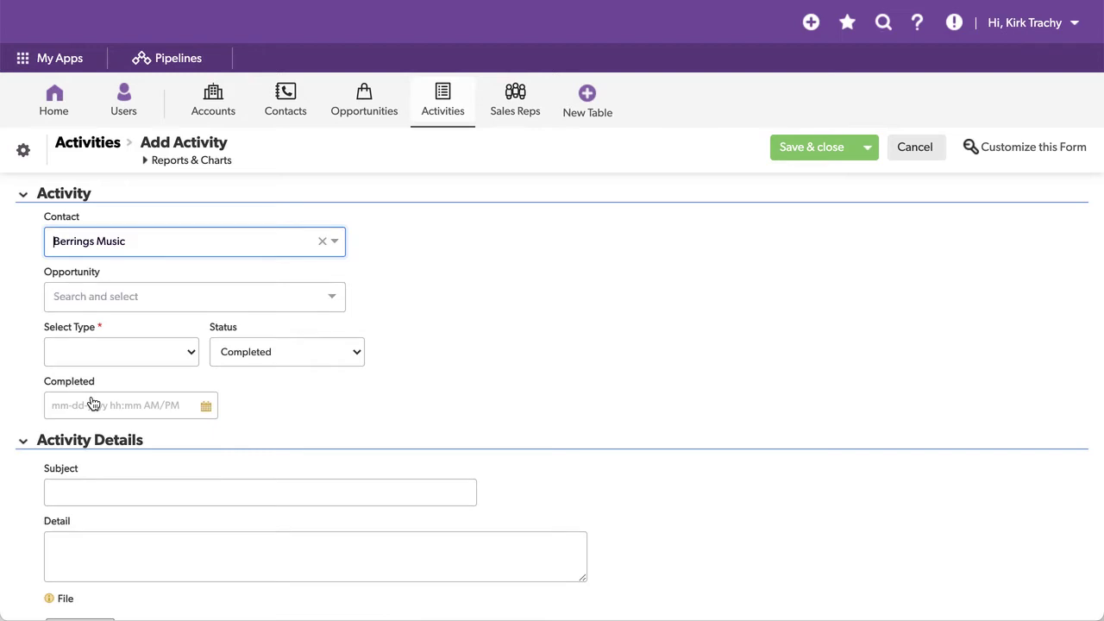
pyautogui.click(115, 352)
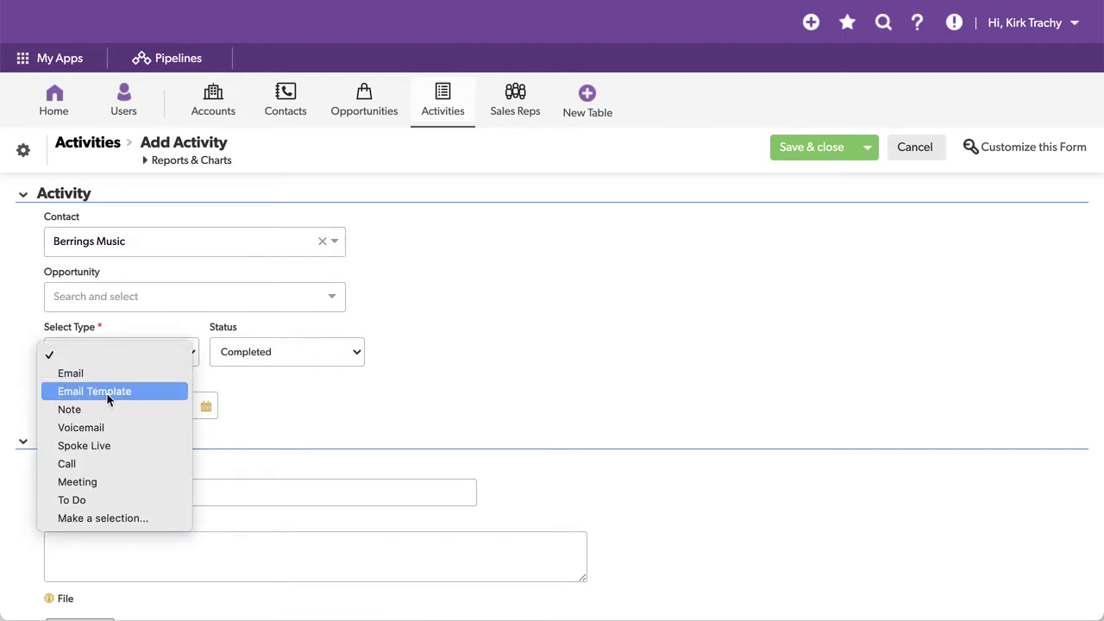
pyautogui.click(117, 392)
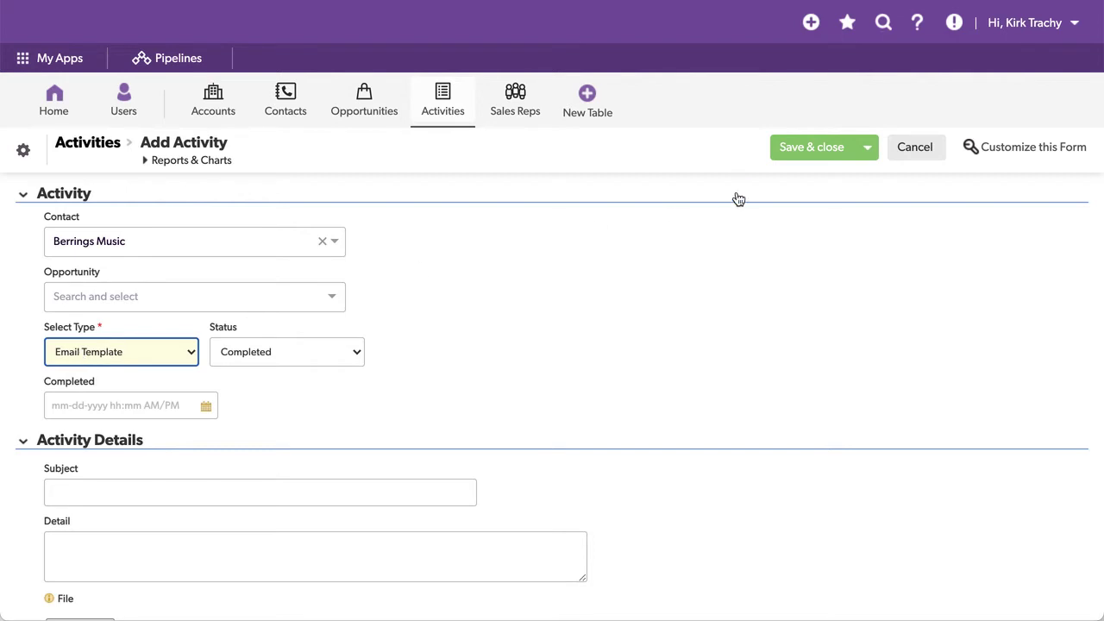
pyautogui.click(806, 149)
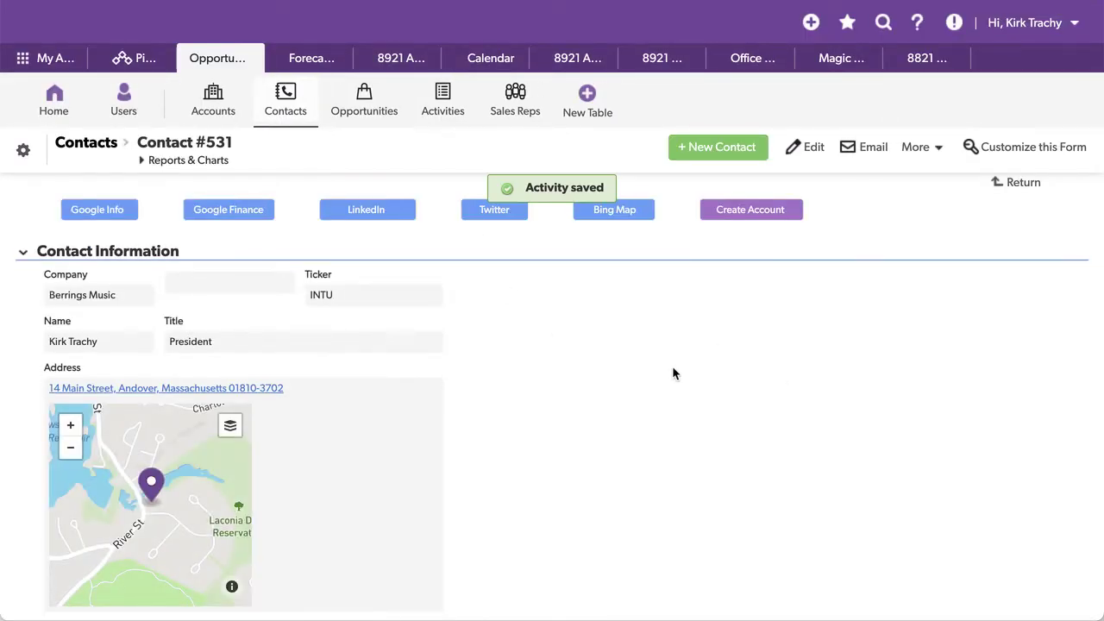
# - Add a new activity of type Email with the subject 'Greetings from QuickBase'
pyautogui.scroll(-6, 673, 365)
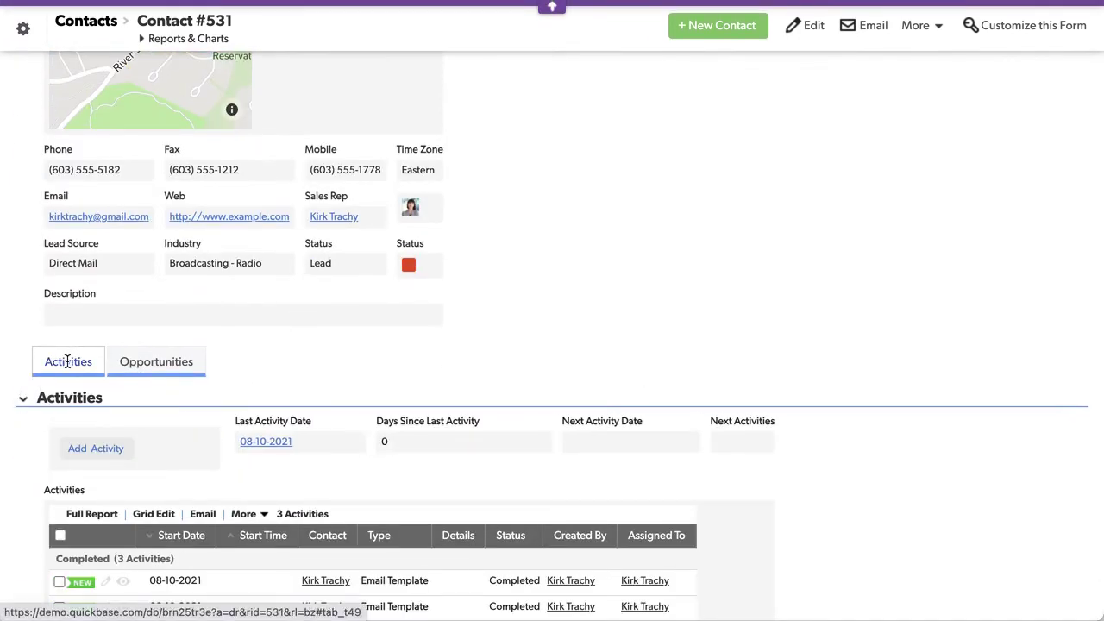
pyautogui.click(93, 444)
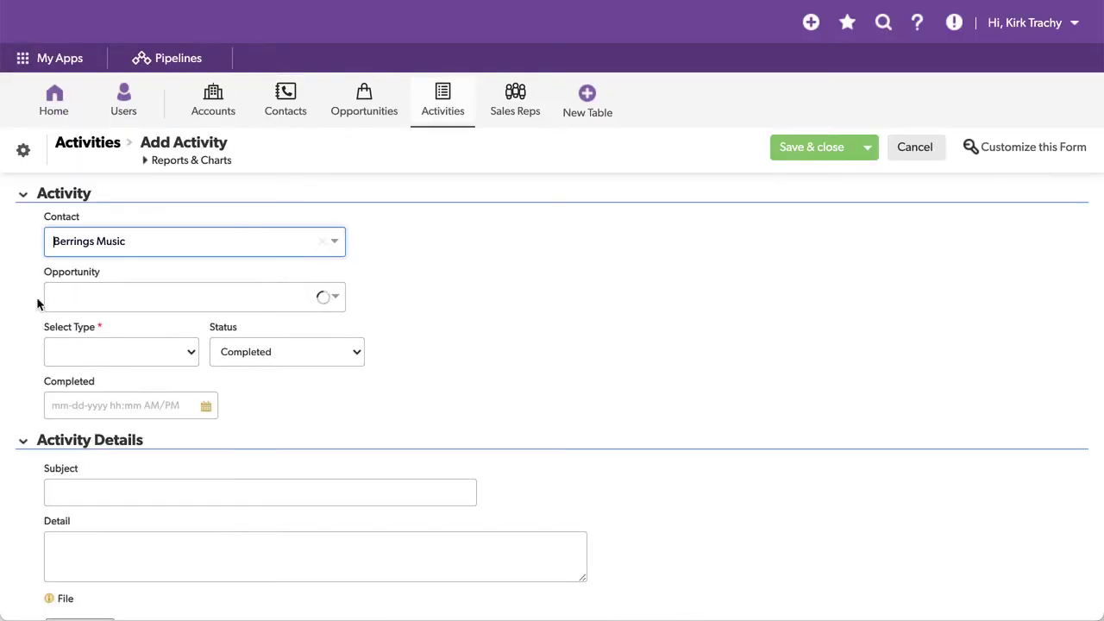
pyautogui.click(83, 352)
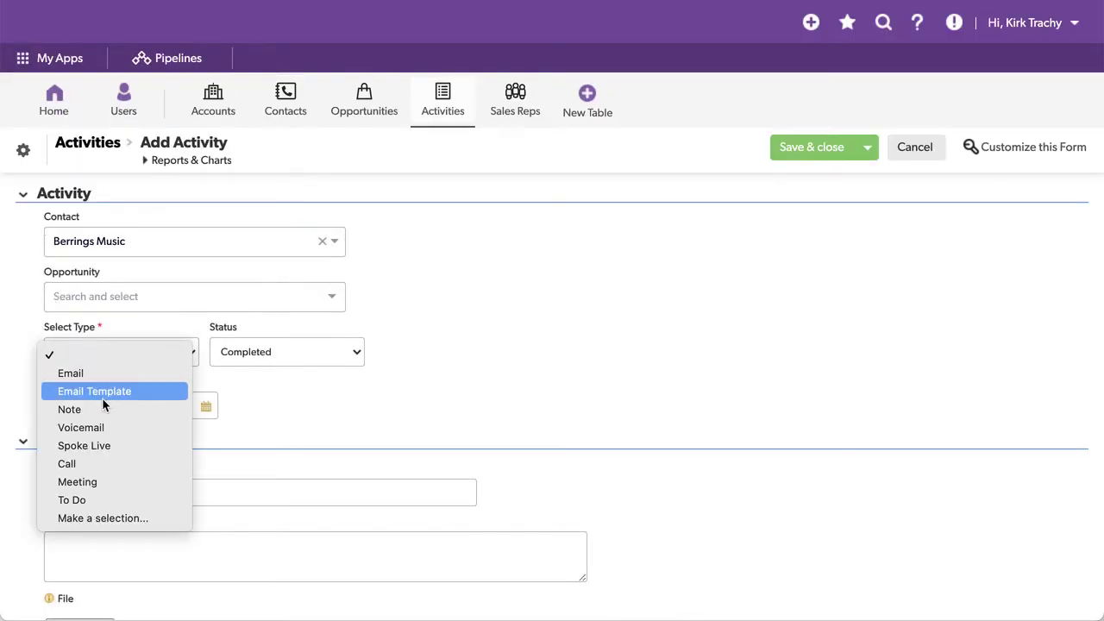
pyautogui.click(67, 373)
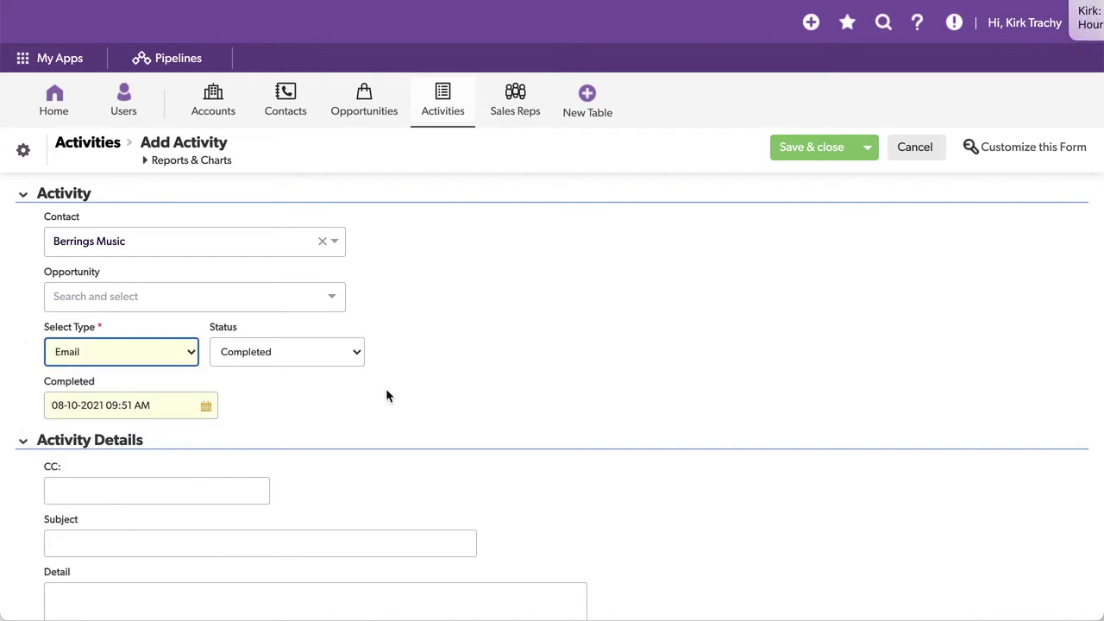
pyautogui.scroll(-3, 397, 386)
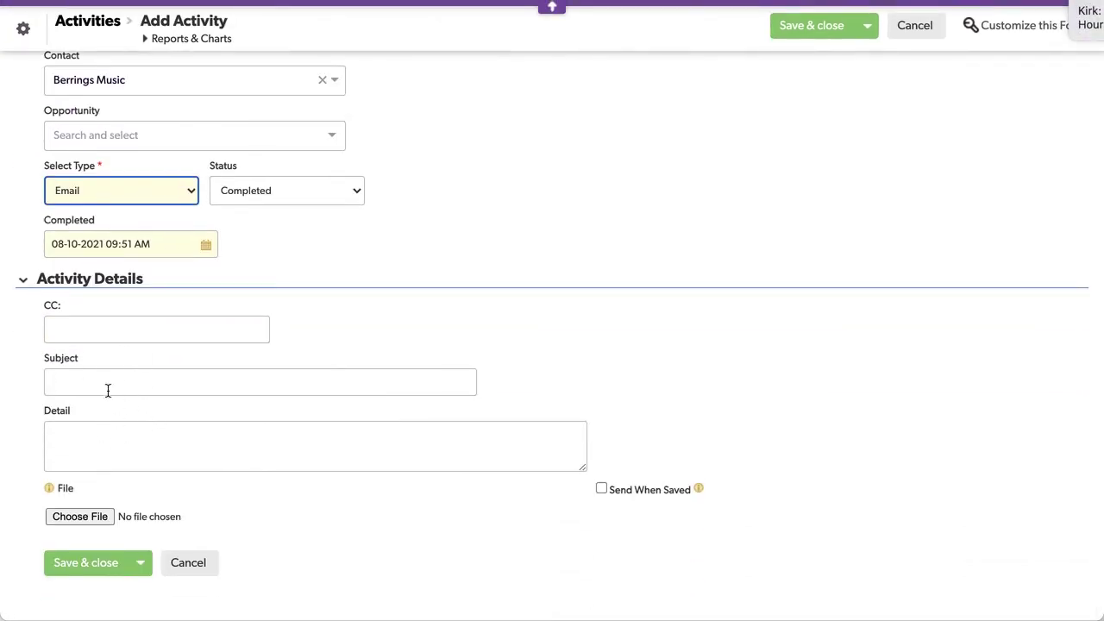
pyautogui.click(75, 387)
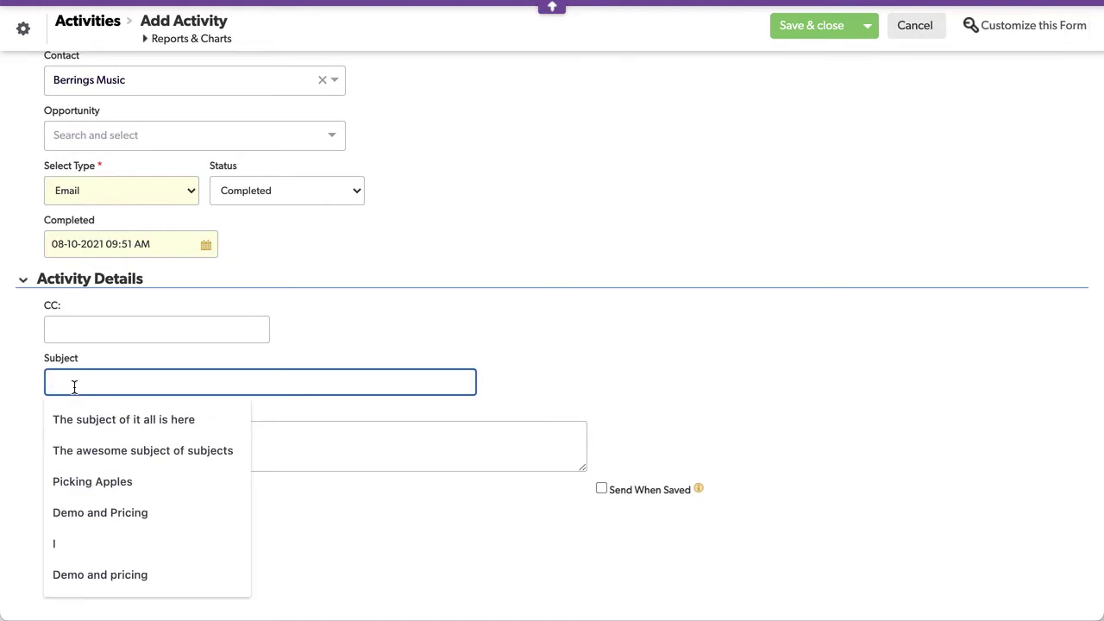
pyautogui.write('Gr')
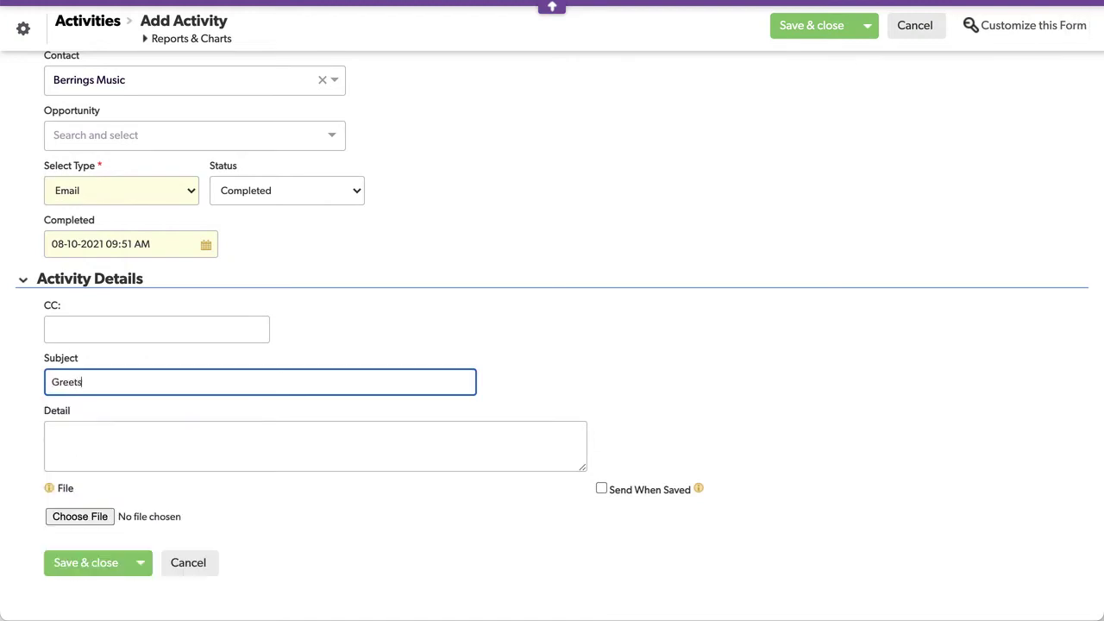
pyautogui.write('eetings from QuickBase')
# - Write the detail text: greeting, 'How is your QuickBase coming?', the webinars link and a signature, then save
pyautogui.click(52, 432)
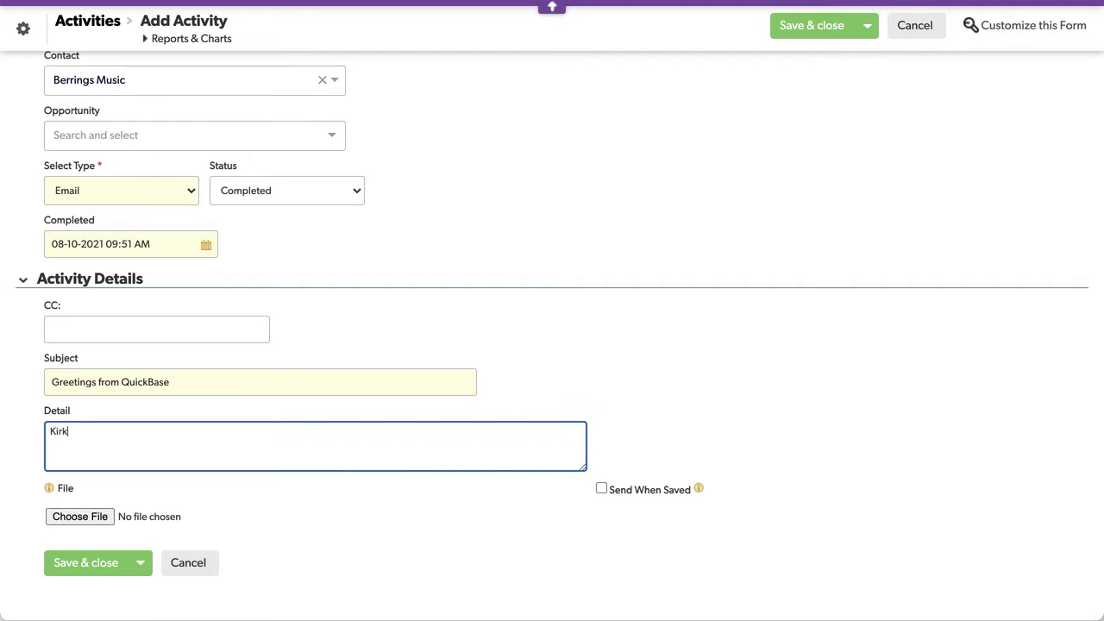
pyautogui.write('Kirk:')
pyautogui.press('Return')
pyautogui.write('How is hyour QuickBase coming?')
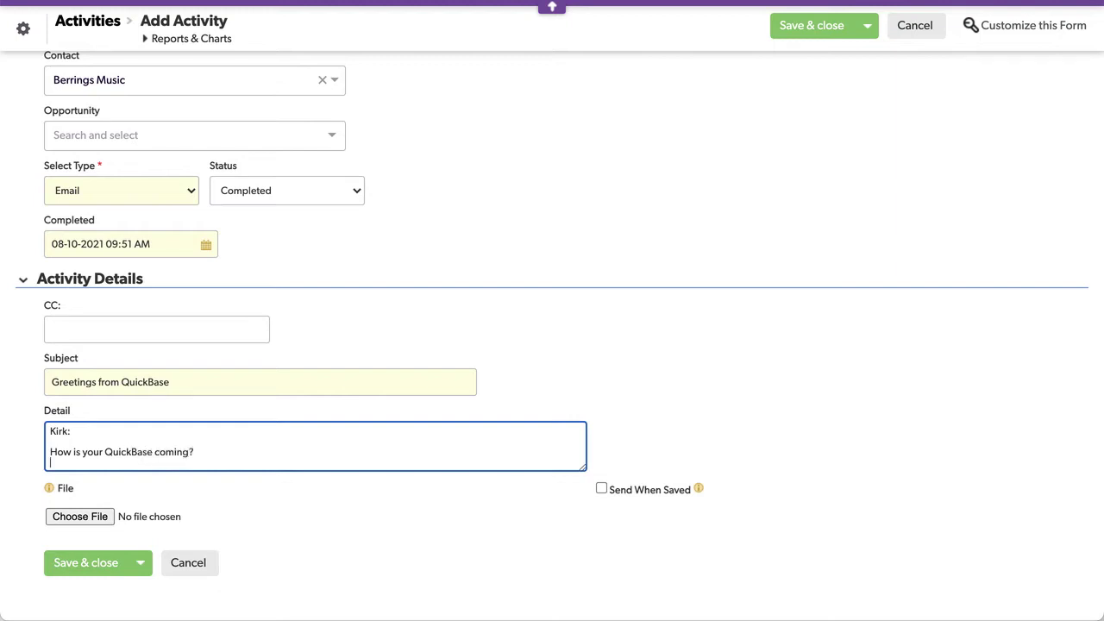
pyautogui.press('Return')
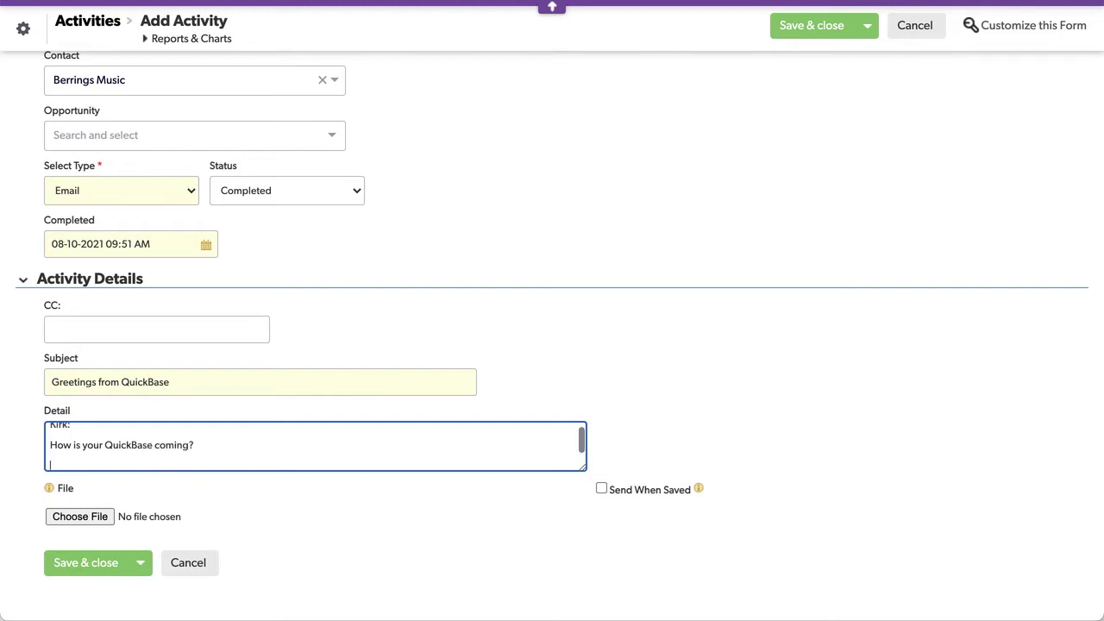
pyautogui.write('http://quickbase.com/webinars/')
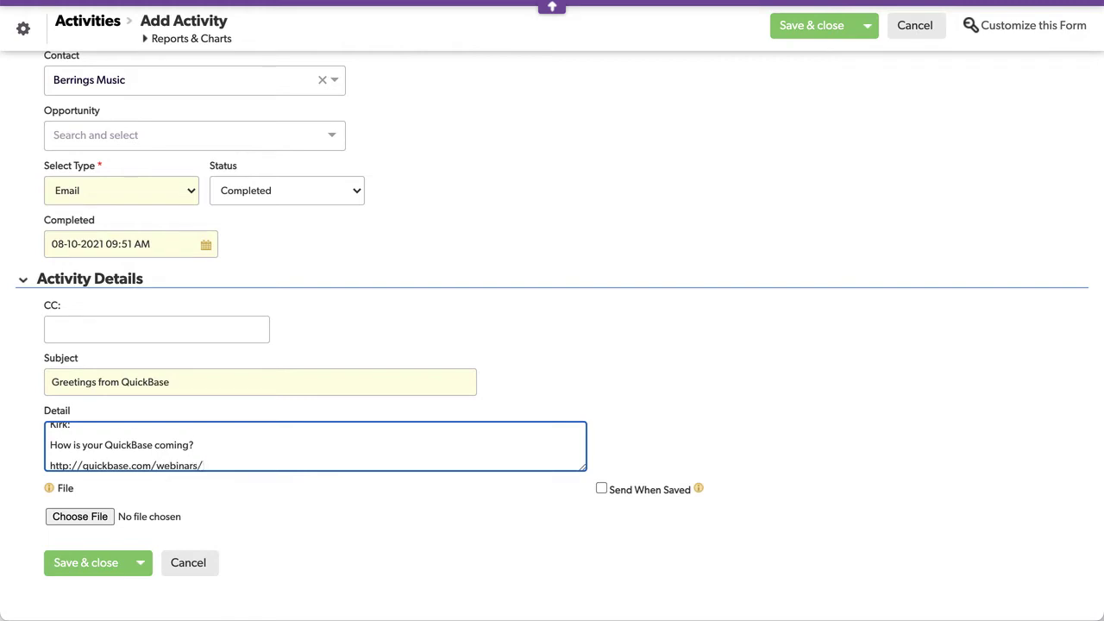
pyautogui.press('Return')
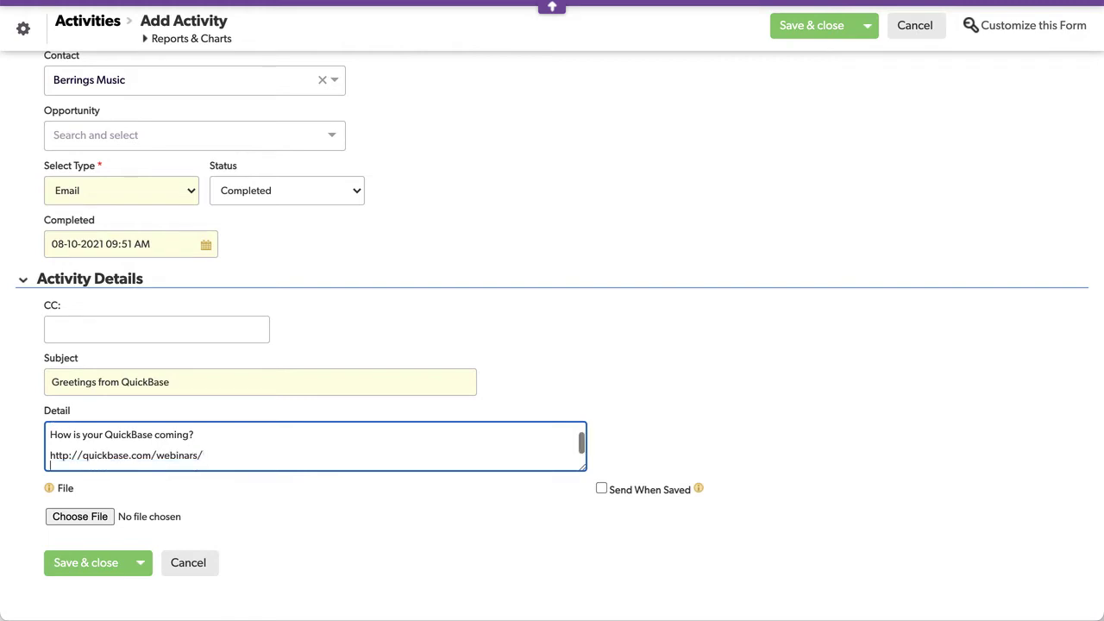
pyautogui.write('Kirk')
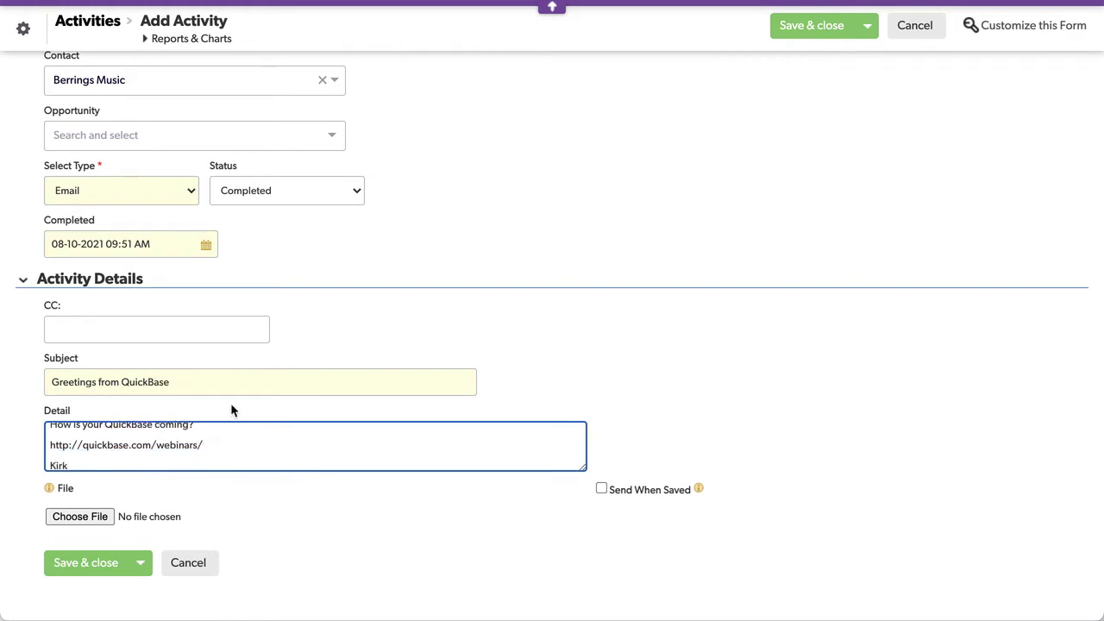
pyautogui.click(71, 568)
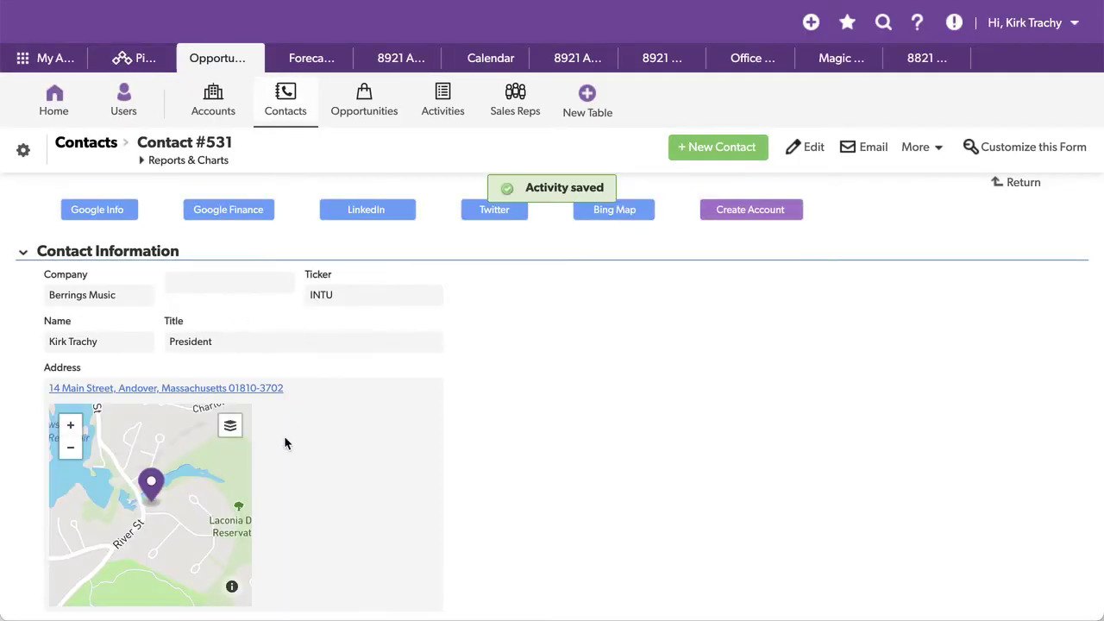
pyautogui.scroll(-8, 284, 435)
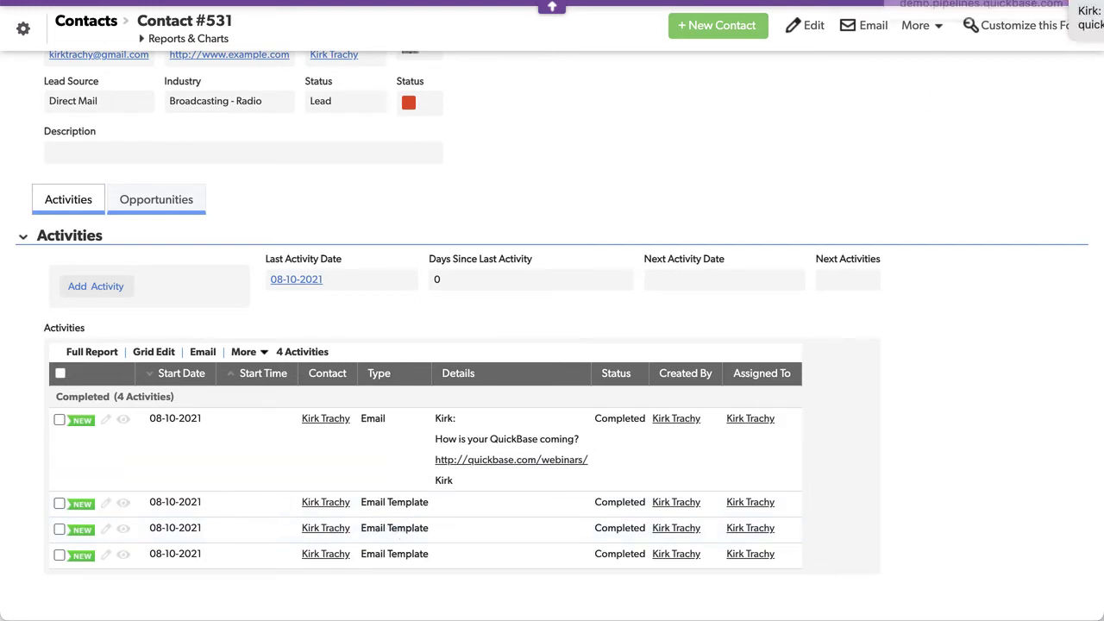
pyautogui.press('super+Tab')
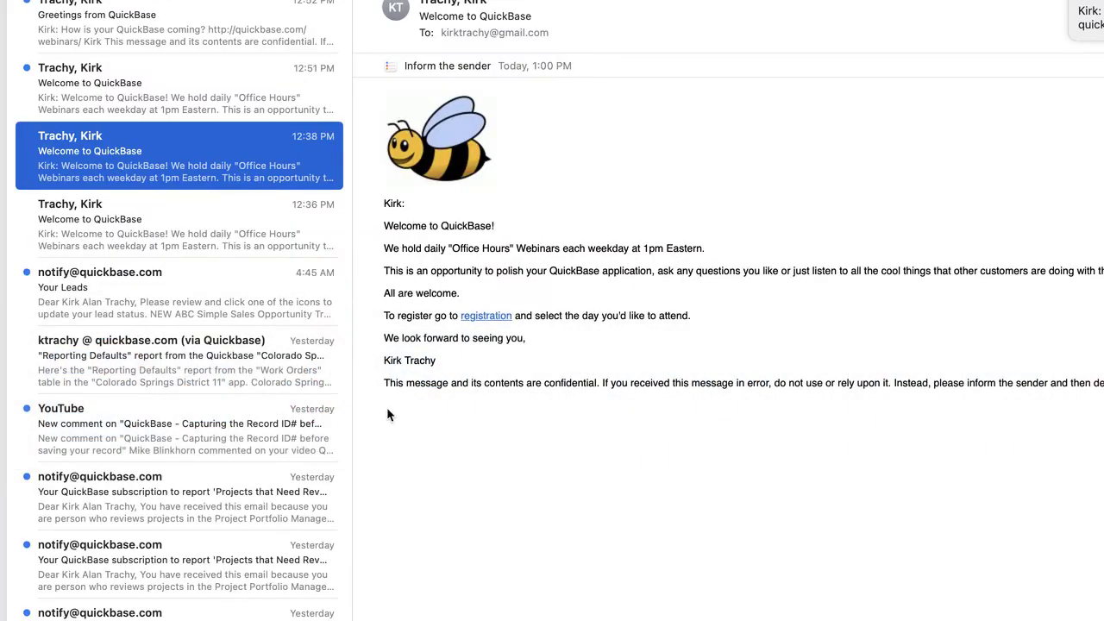
# - Read the 12:51 Welcome to QuickBase and 12:52 Greetings from QuickBase emails in the inbox
pyautogui.scroll(-1, 195, 135)
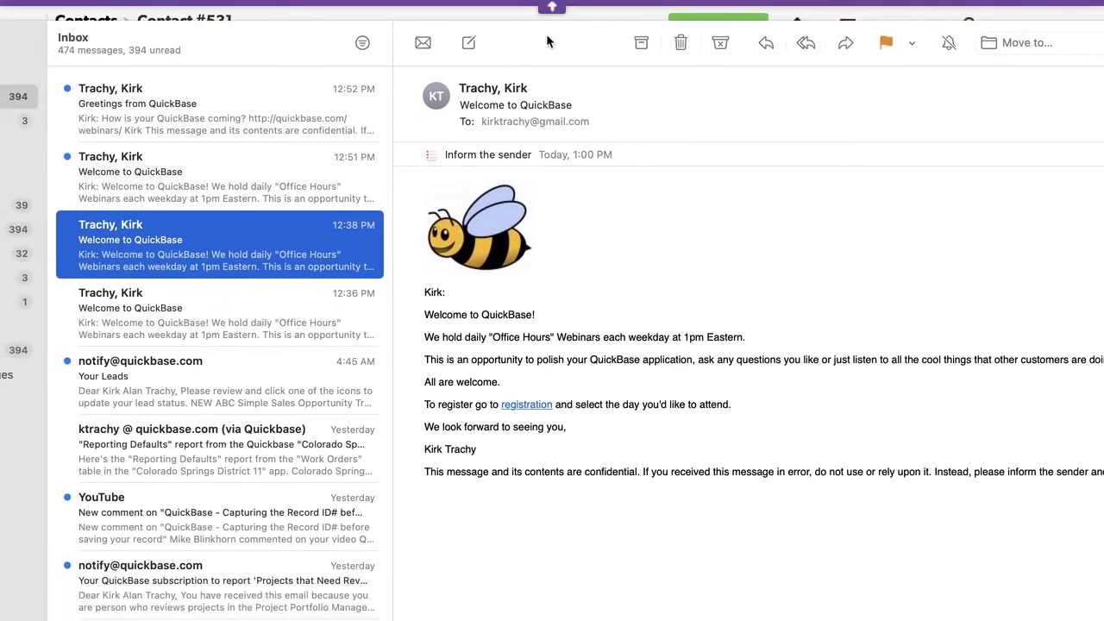
pyautogui.click(137, 172)
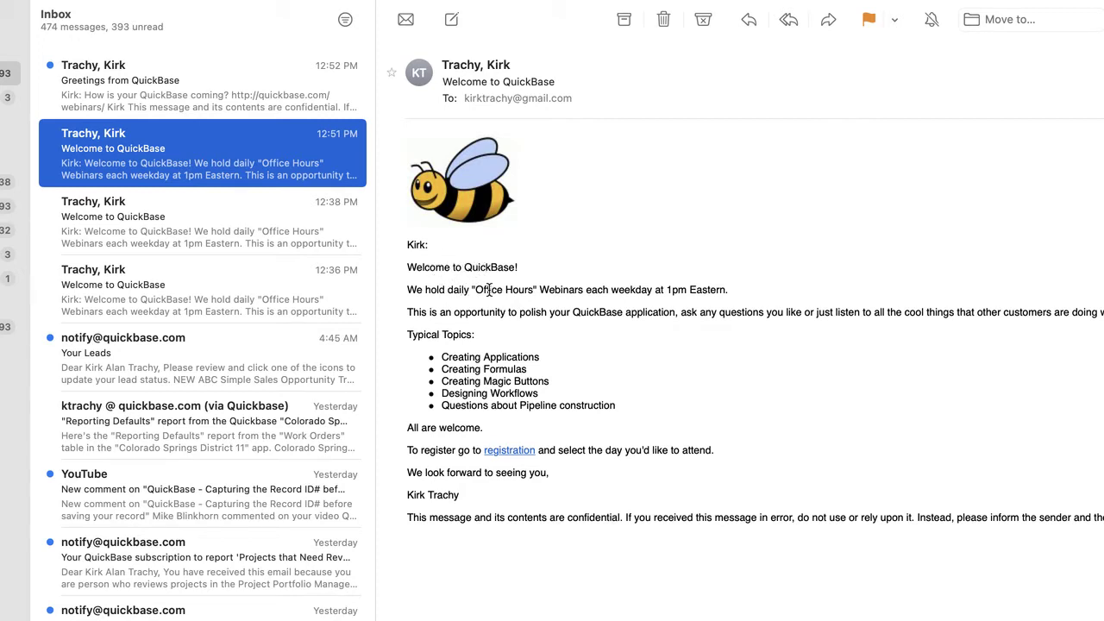
pyautogui.moveTo(666, 300)
pyautogui.moveTo(509, 458)
pyautogui.click(95, 99)
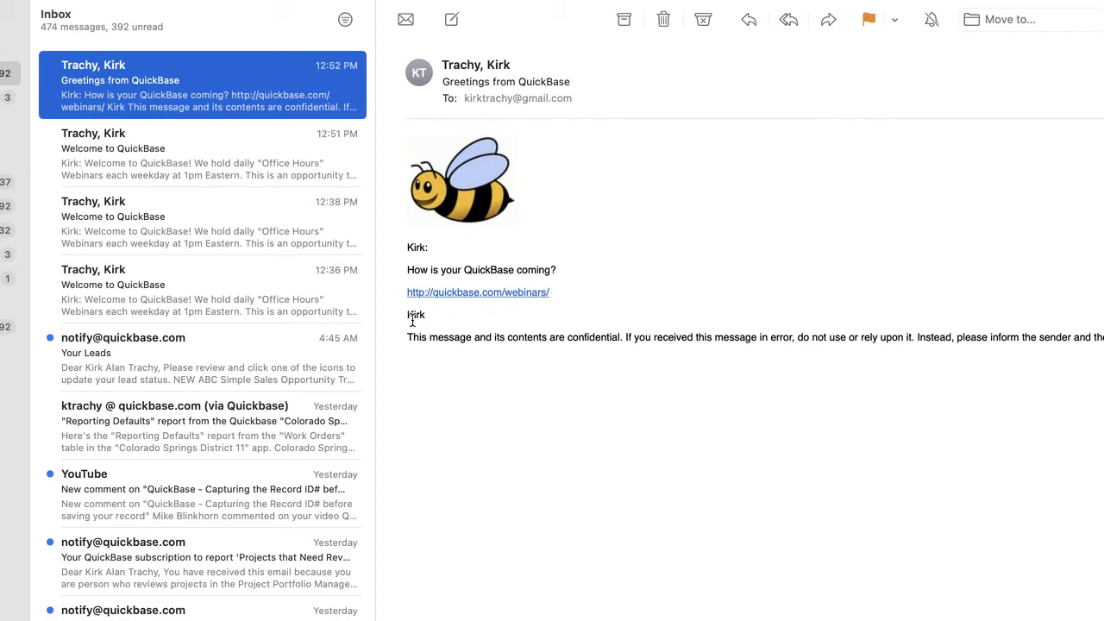
pyautogui.click(183, 160)
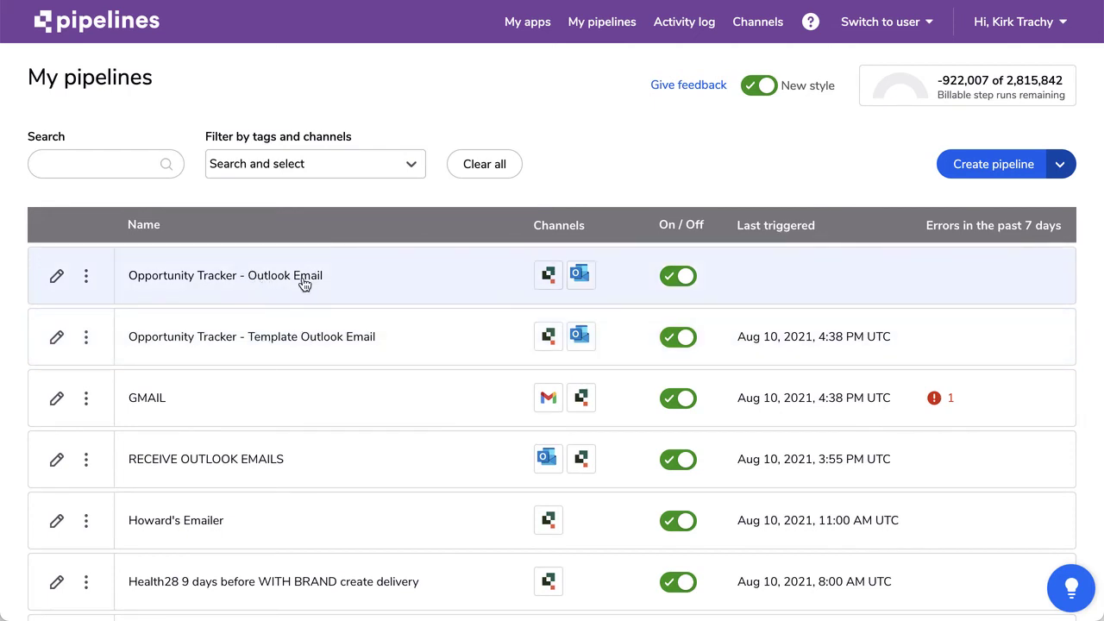
# - Edit the Opportunity Tracker - Template Outlook Email pipeline from the My pipelines list
pyautogui.click(57, 337)
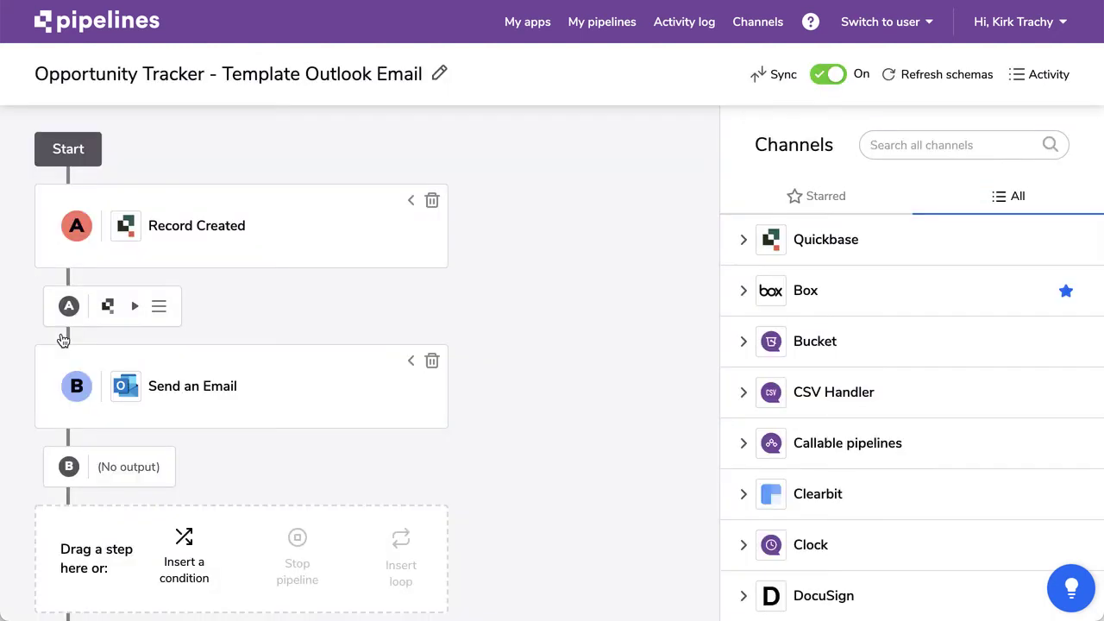
# - Show the Record Created query where Type is Email Template and expand Microsoft Outlook's Emails steps
pyautogui.click(412, 201)
pyautogui.scroll(-3, 195, 250)
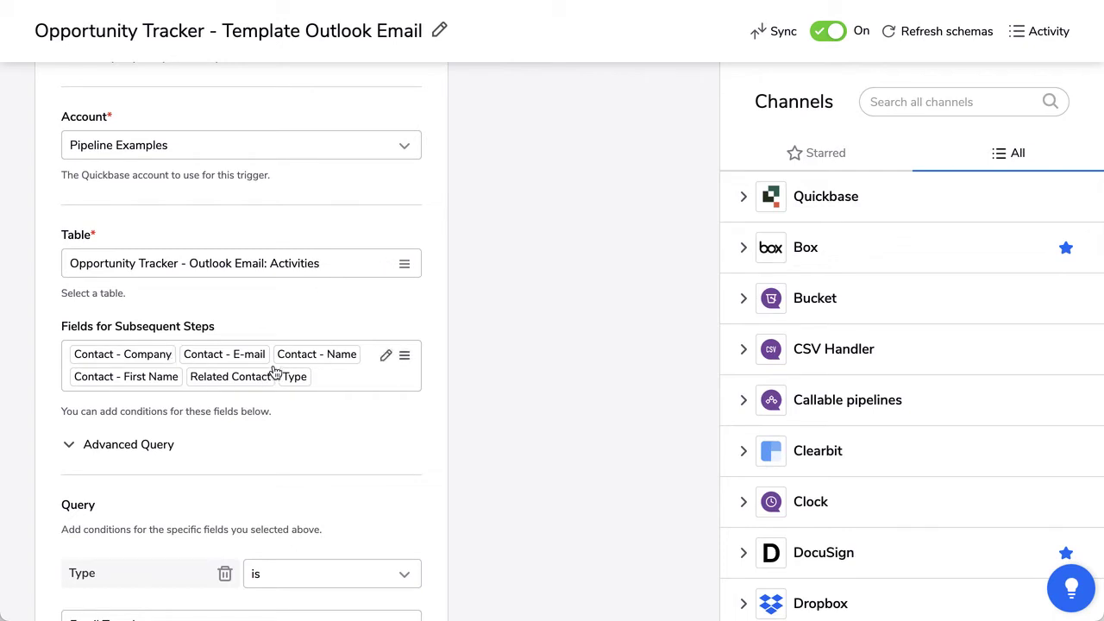
pyautogui.scroll(-3, 306, 369)
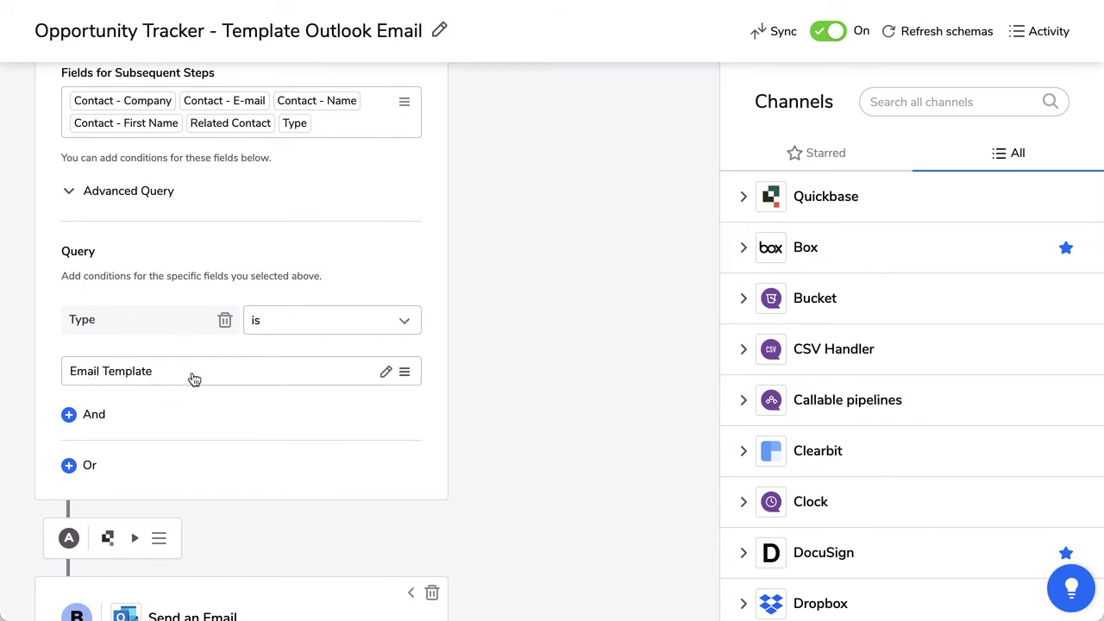
pyautogui.scroll(-3, 210, 413)
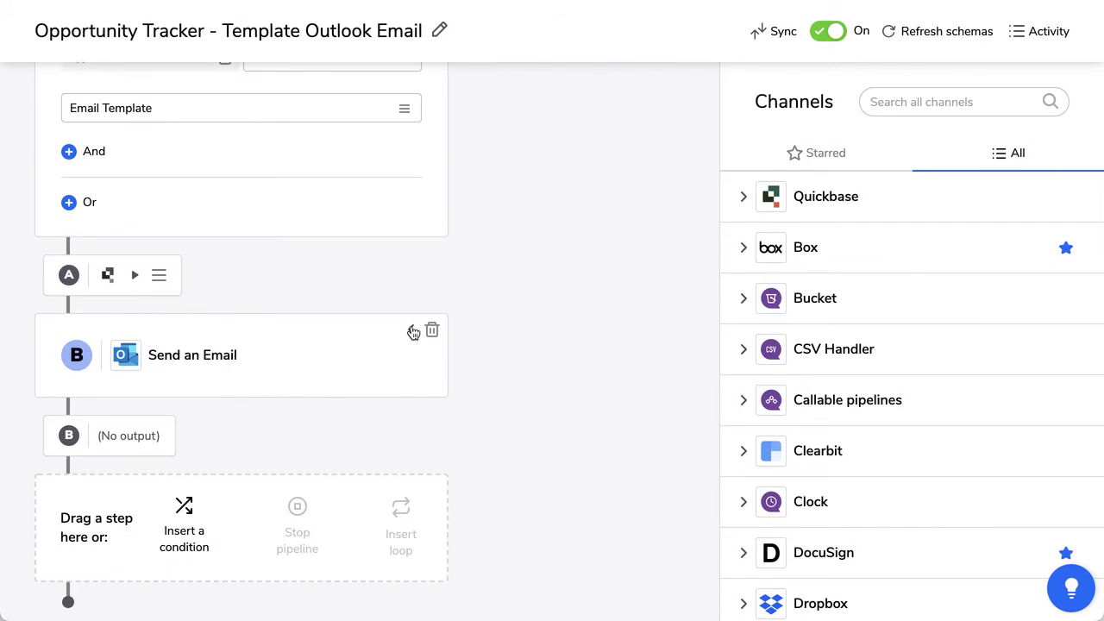
pyautogui.scroll(-9, 761, 423)
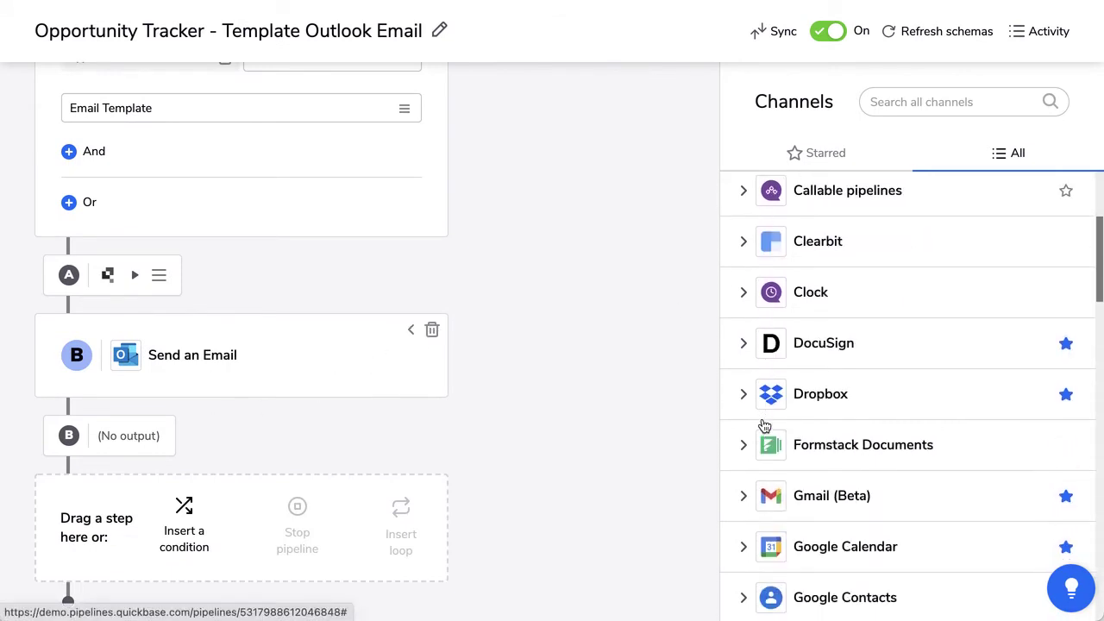
pyautogui.scroll(-5, 770, 423)
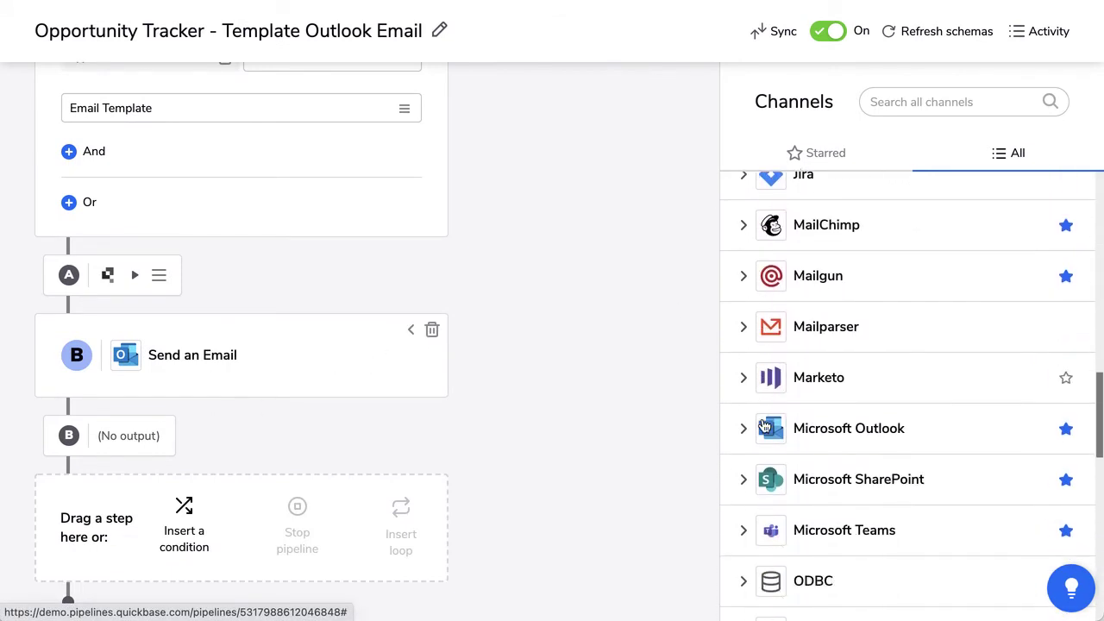
pyautogui.click(744, 373)
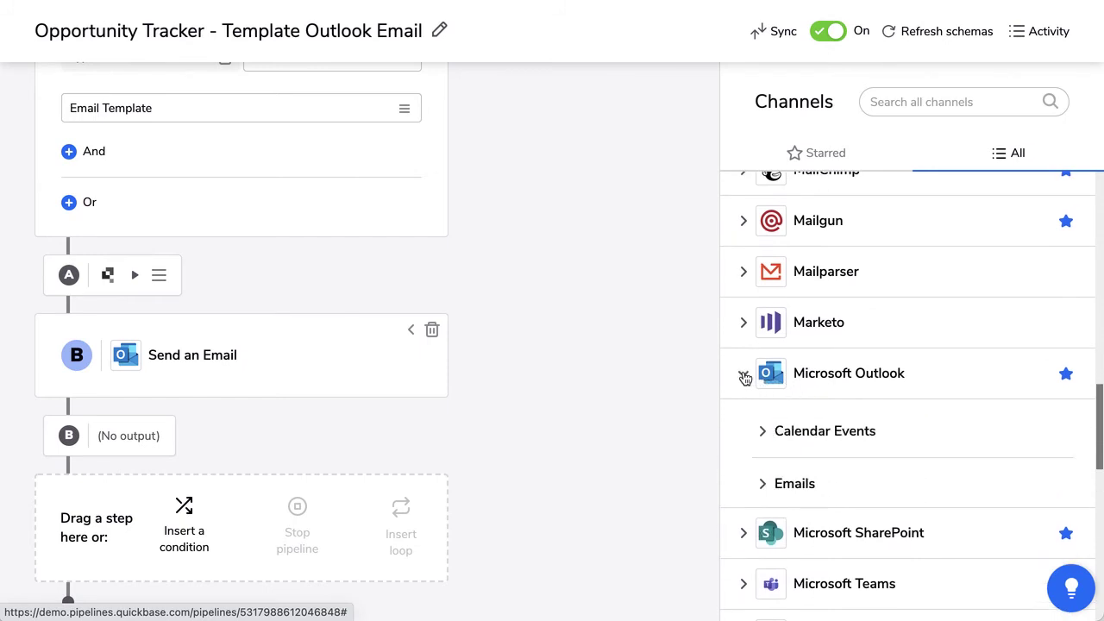
pyautogui.scroll(-5, 799, 486)
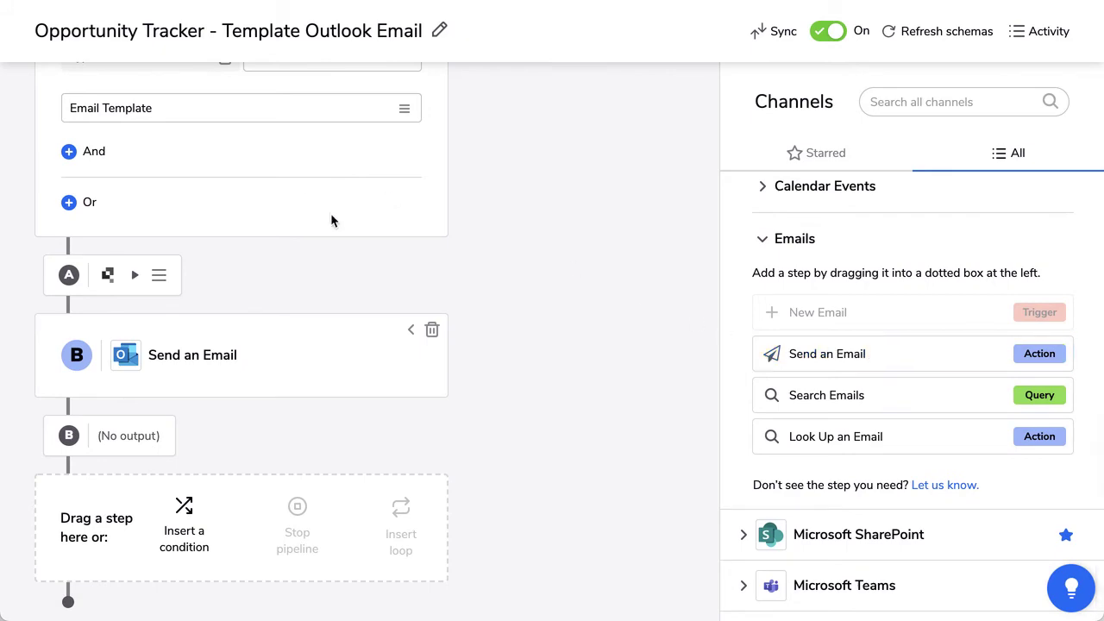
# - Expand the Send an Email step and check its subject, Welcome to QuickBase
pyautogui.click(411, 330)
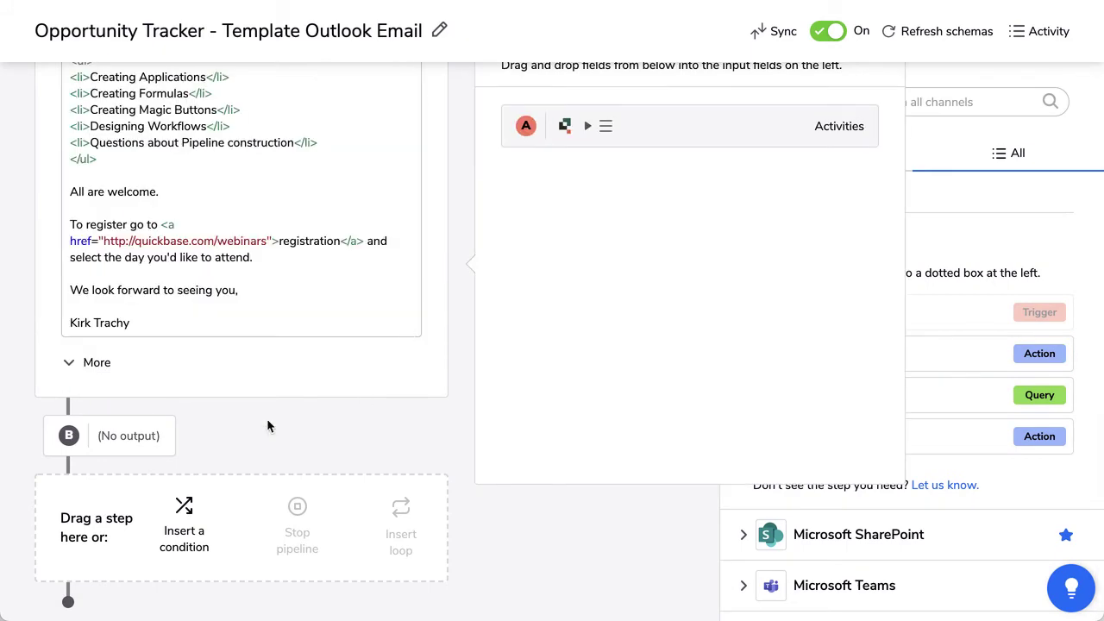
pyautogui.scroll(10, 314, 149)
pyautogui.scroll(1, 314, 156)
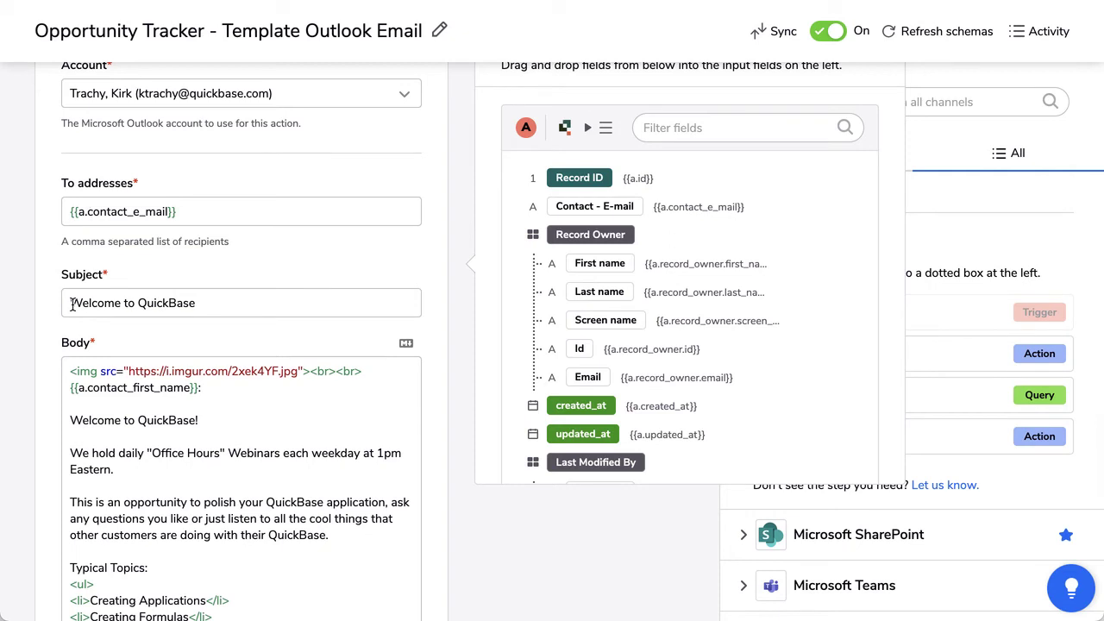
pyautogui.click(212, 308)
# - Review the HTML body: image line, {{a.contact_first_name}} placeholder, Contact - First Name field, topics list
pyautogui.scroll(-4, 211, 308)
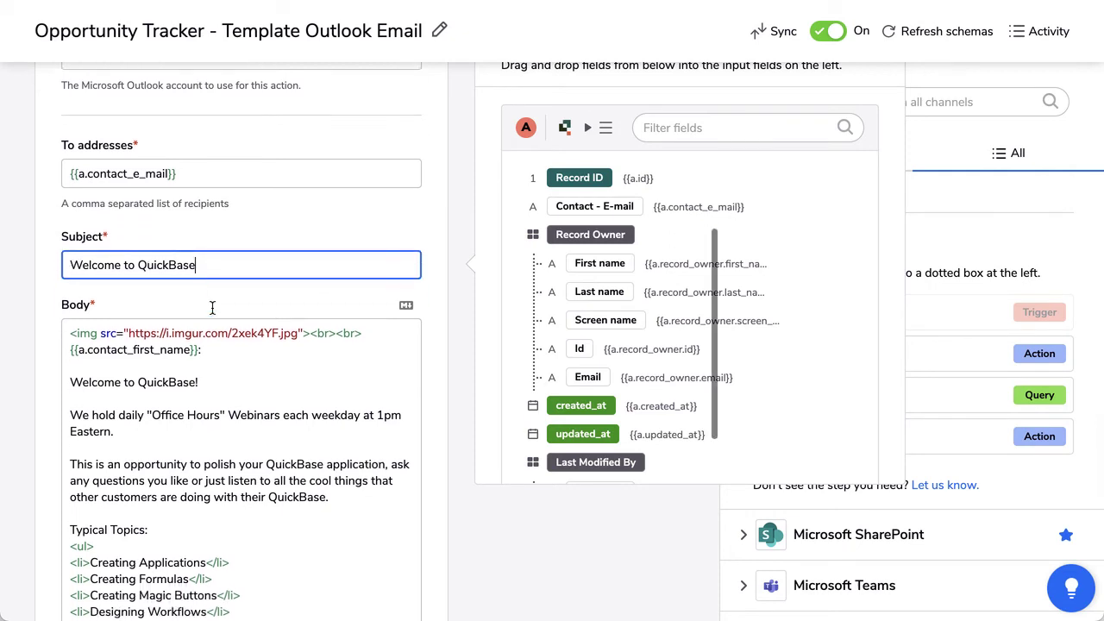
pyautogui.moveTo(70, 191); pyautogui.dragTo(397, 190)
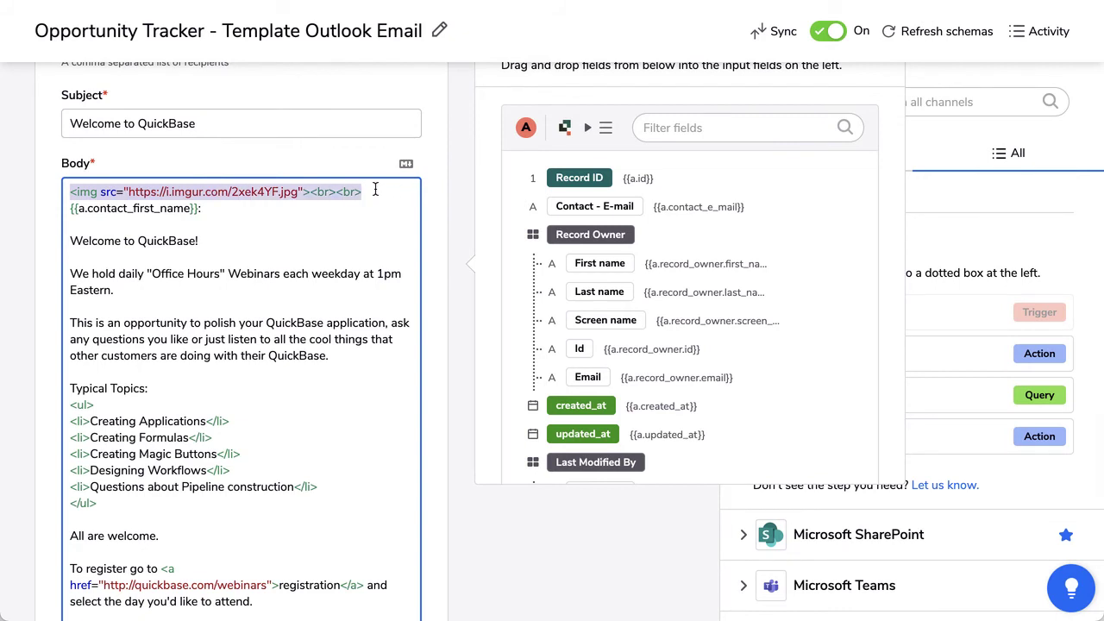
pyautogui.moveTo(76, 209); pyautogui.dragTo(198, 211)
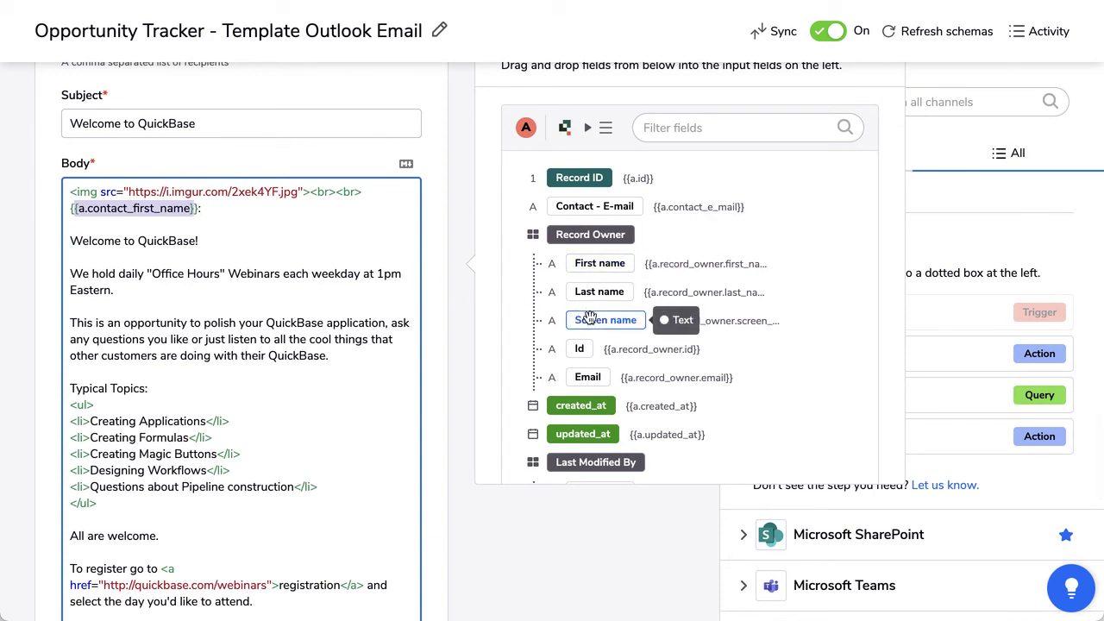
pyautogui.scroll(-1, 587, 321)
pyautogui.scroll(-3, 590, 318)
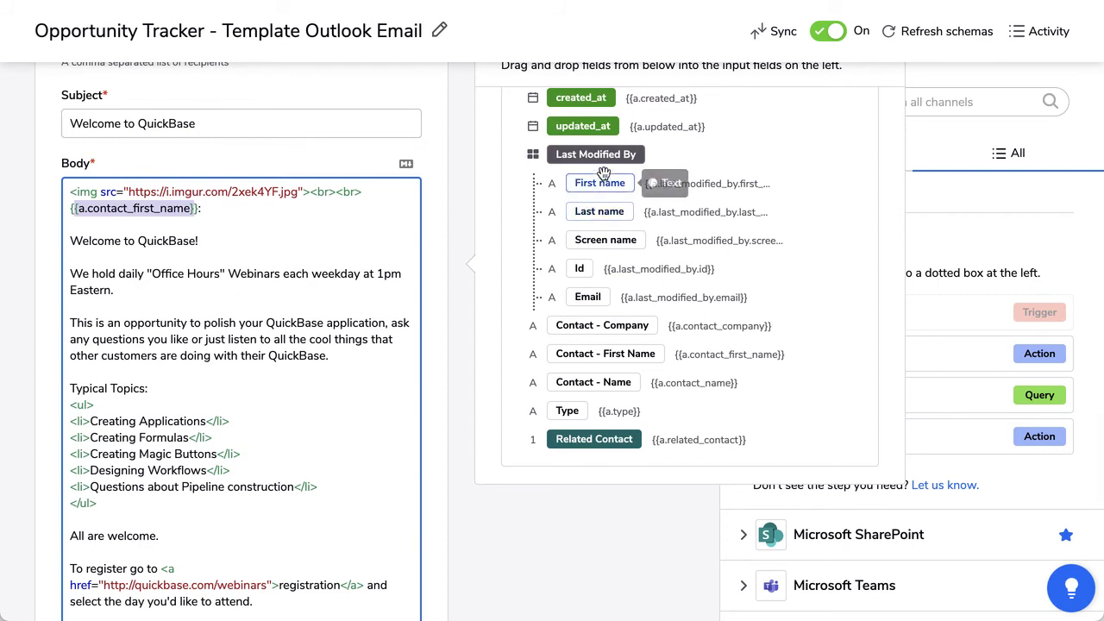
pyautogui.click(608, 353)
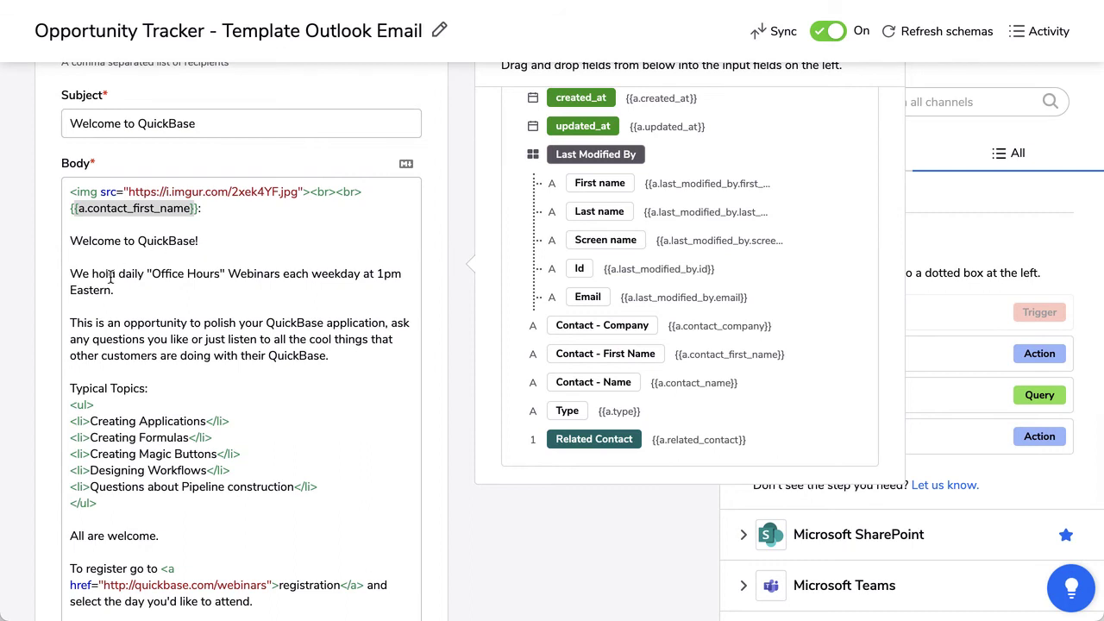
pyautogui.moveTo(71, 401); pyautogui.dragTo(278, 506)
pyautogui.scroll(-3, 278, 507)
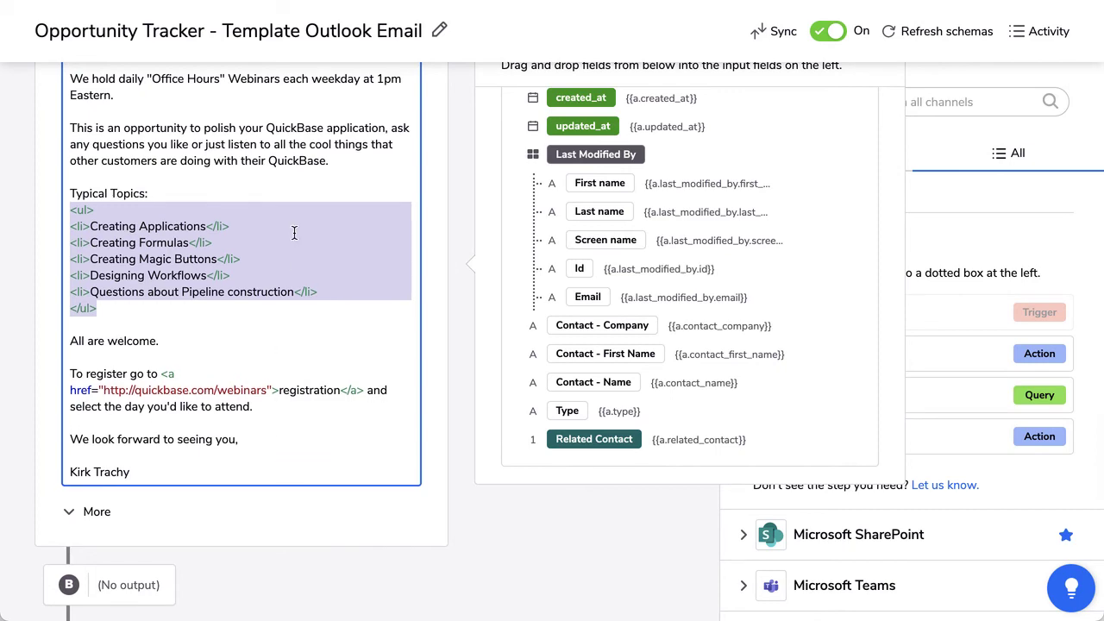
pyautogui.scroll(10, 294, 231)
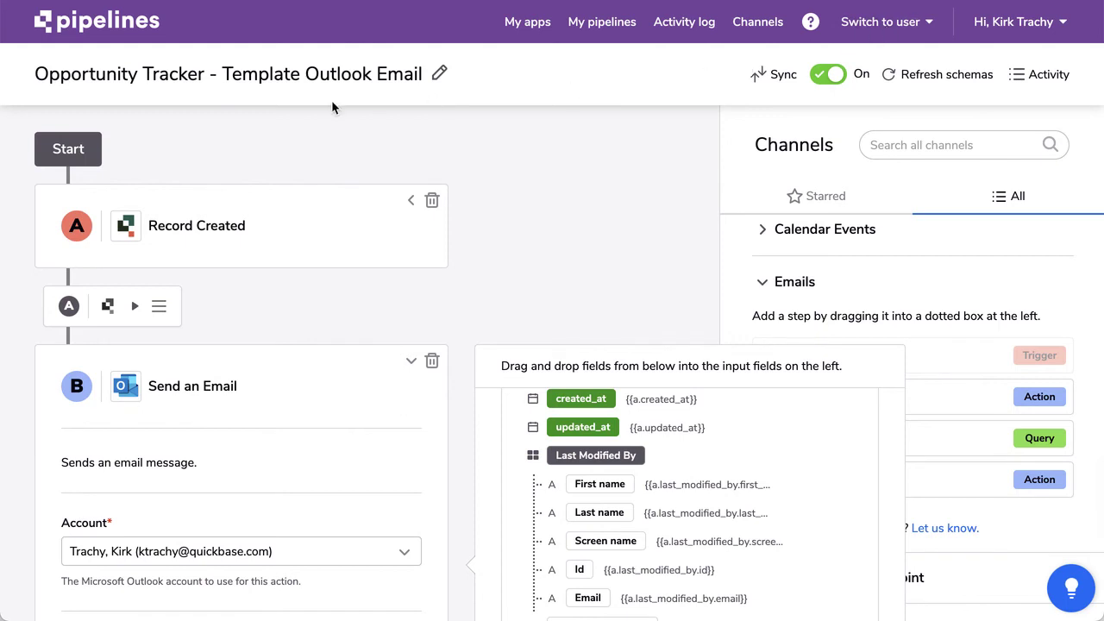
# - Browse the Channels catalogue, then go back to My pipelines
pyautogui.click(756, 26)
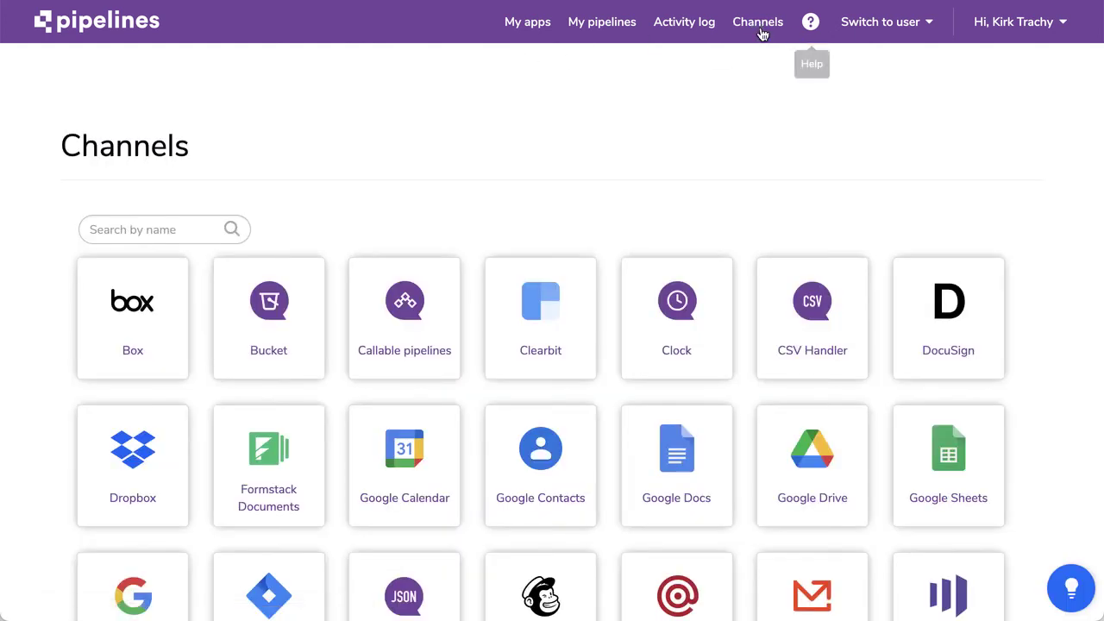
pyautogui.click(597, 29)
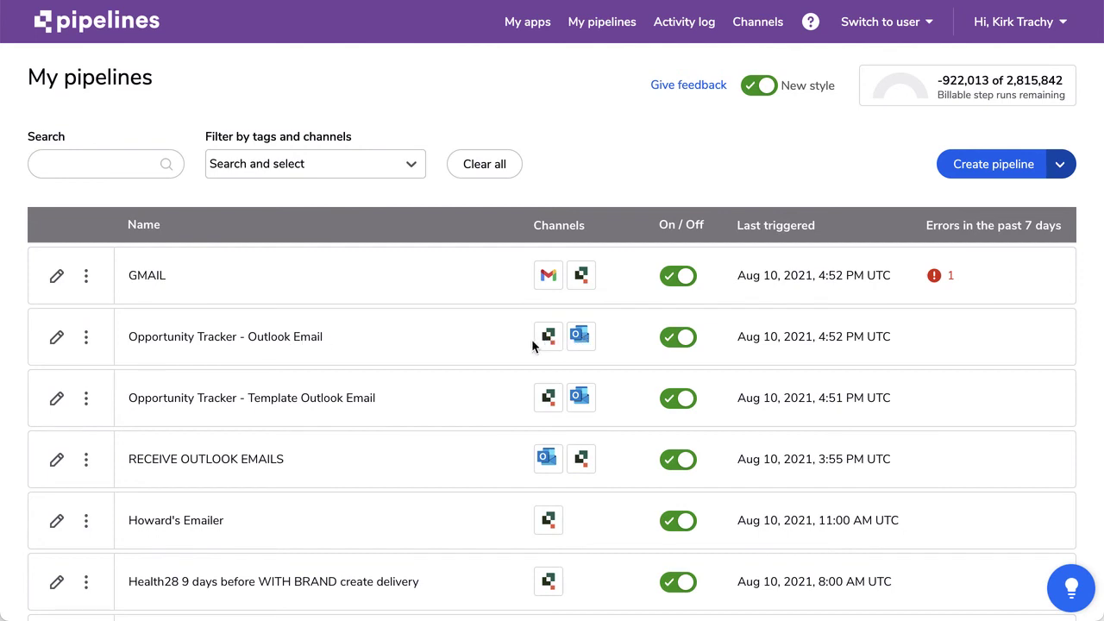
# - Edit Opportunity Tracker - Outlook Email and show its Activities trigger query where Type is Email
pyautogui.click(56, 340)
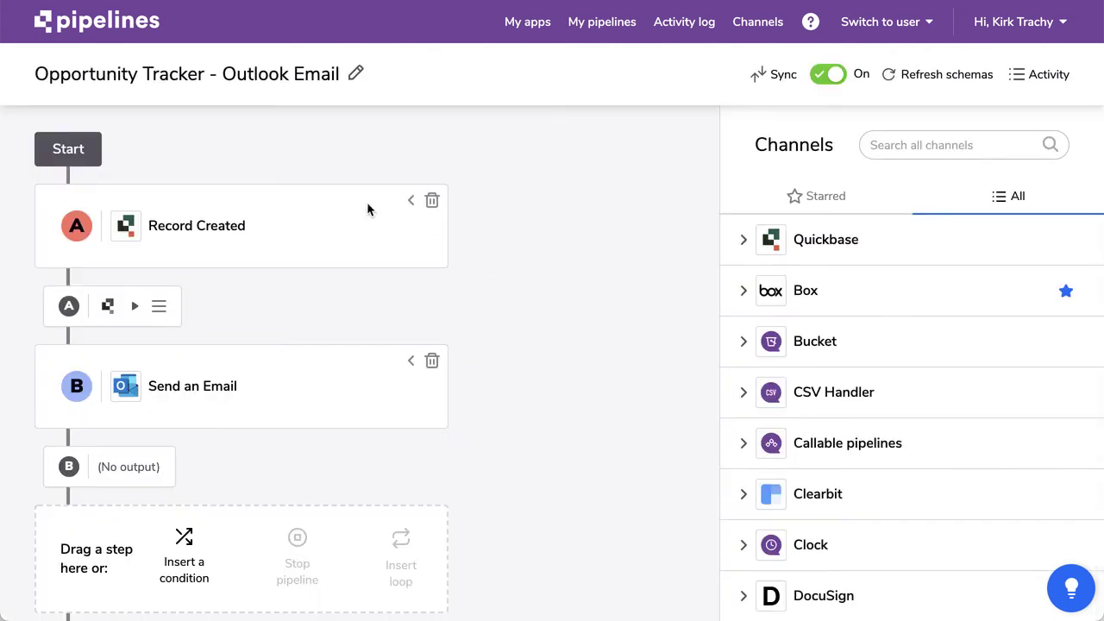
pyautogui.click(412, 201)
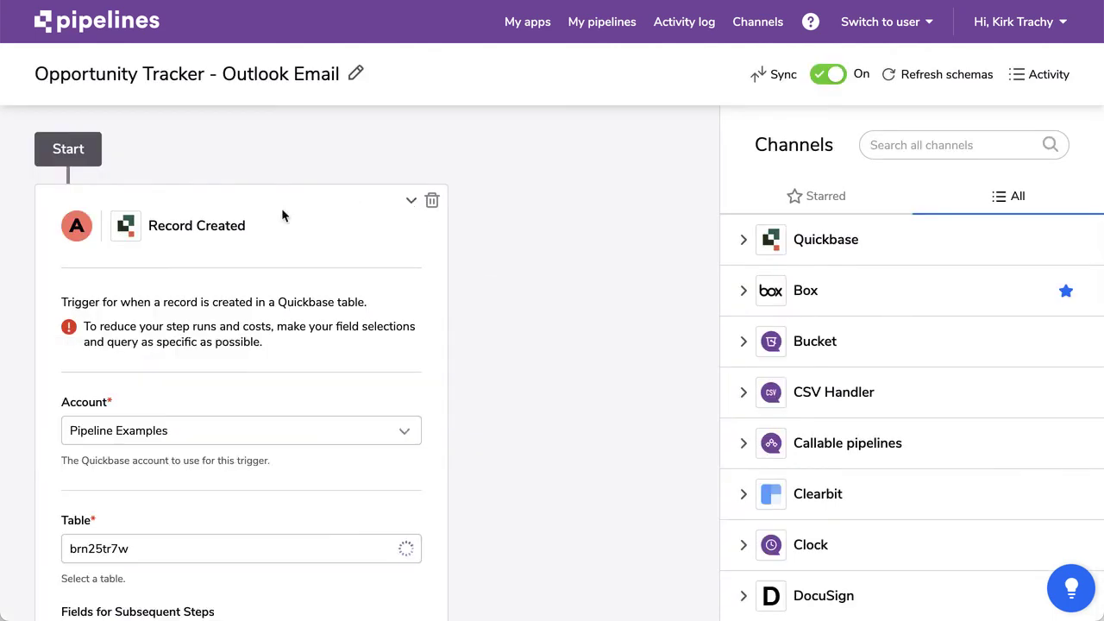
pyautogui.scroll(-3, 248, 393)
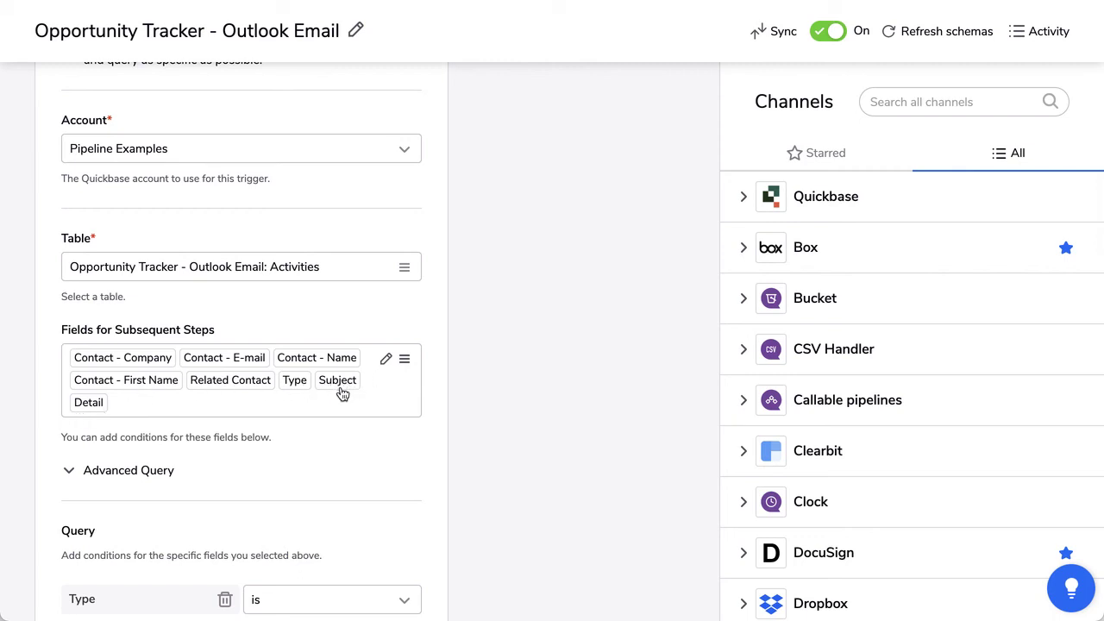
pyautogui.scroll(-6, 106, 401)
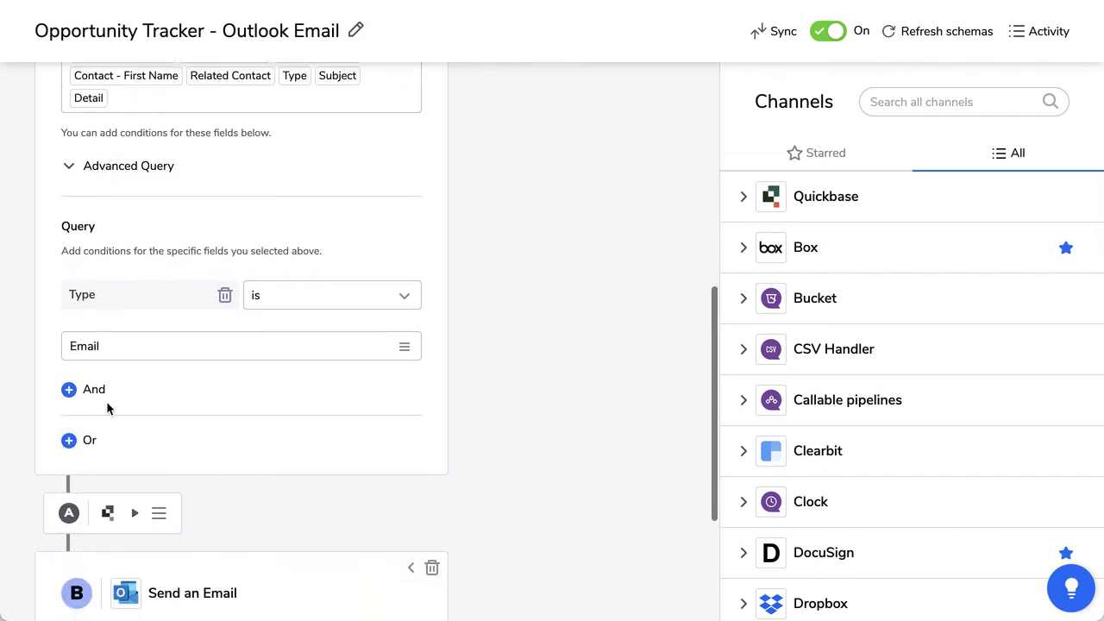
# - Expand the Send an Email step and highlight the {{a.detail}} placeholder in its body
pyautogui.click(411, 329)
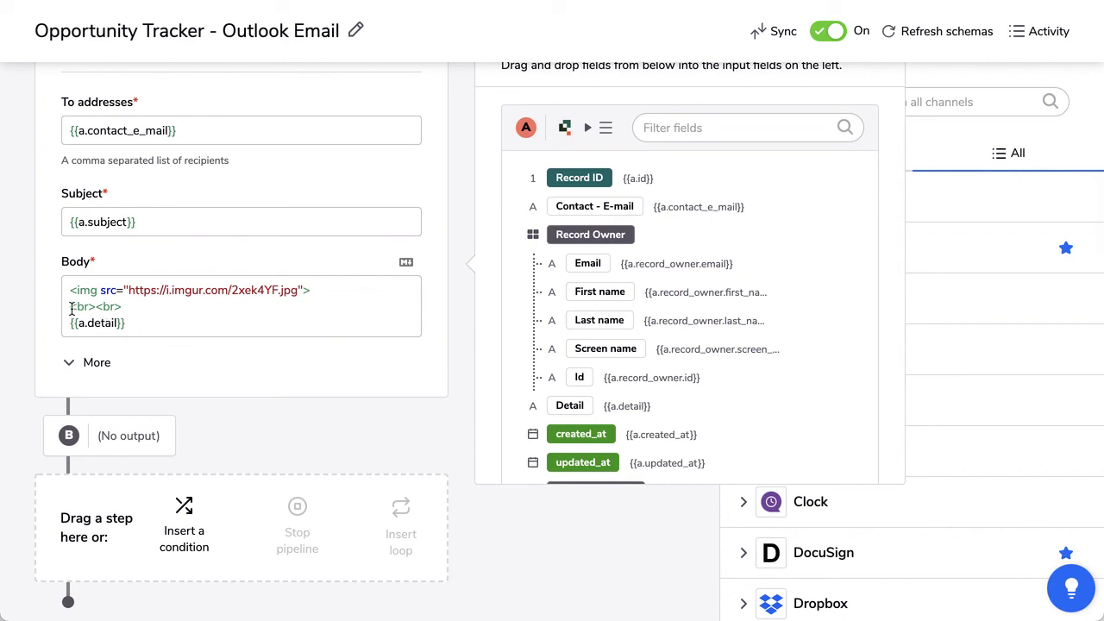
pyautogui.moveTo(69, 323); pyautogui.dragTo(140, 325)
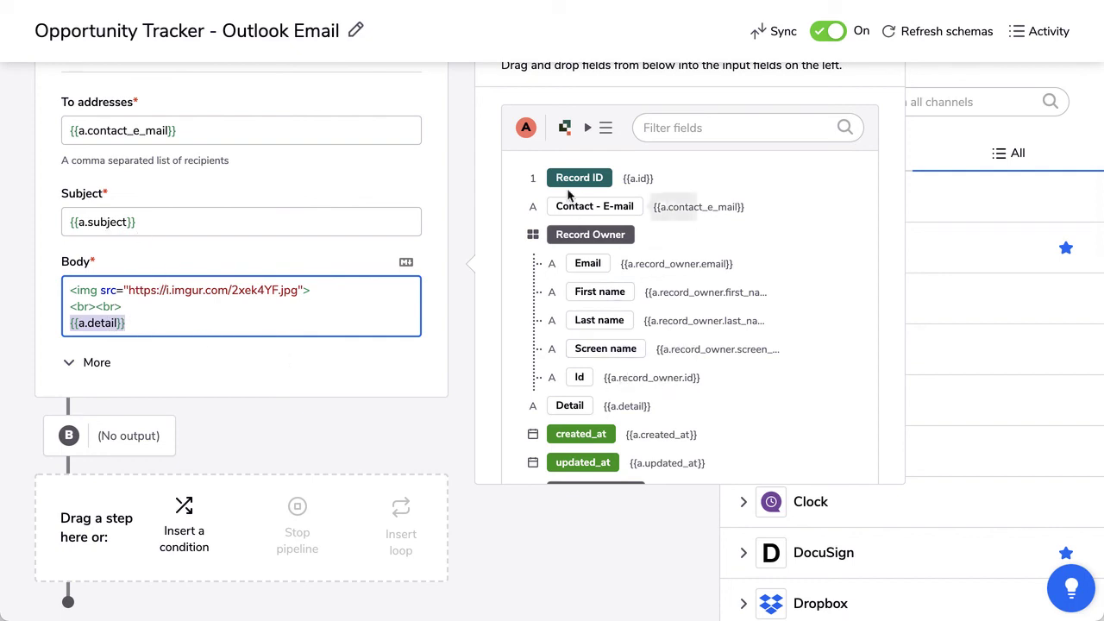
pyautogui.scroll(-5, 669, 347)
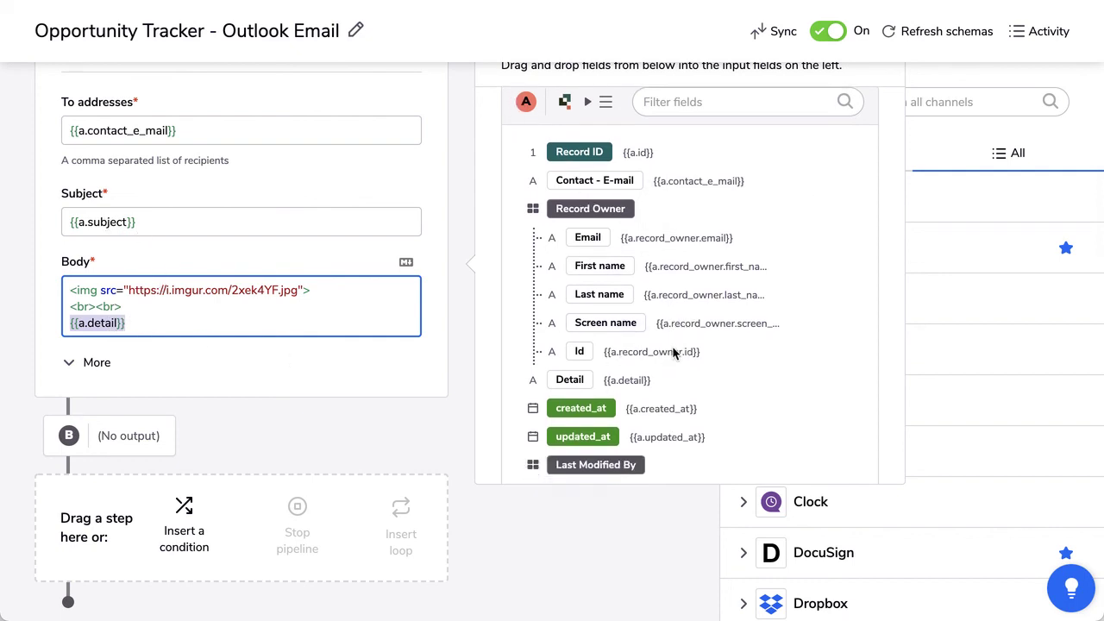
pyautogui.scroll(-1, 674, 354)
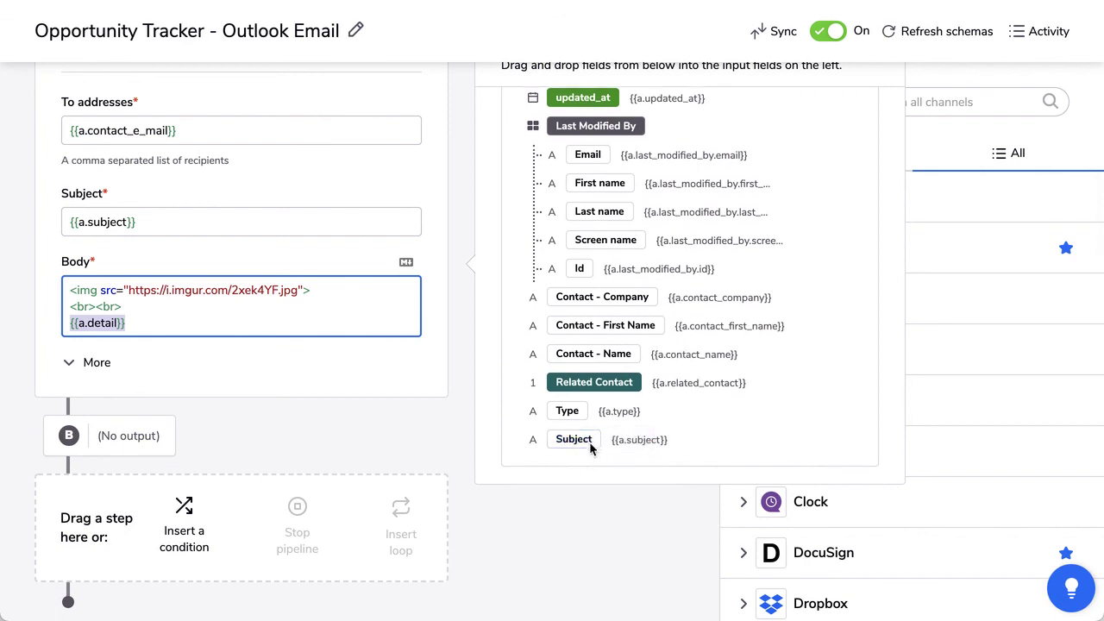
pyautogui.scroll(1, 593, 323)
pyautogui.scroll(1, 593, 323)
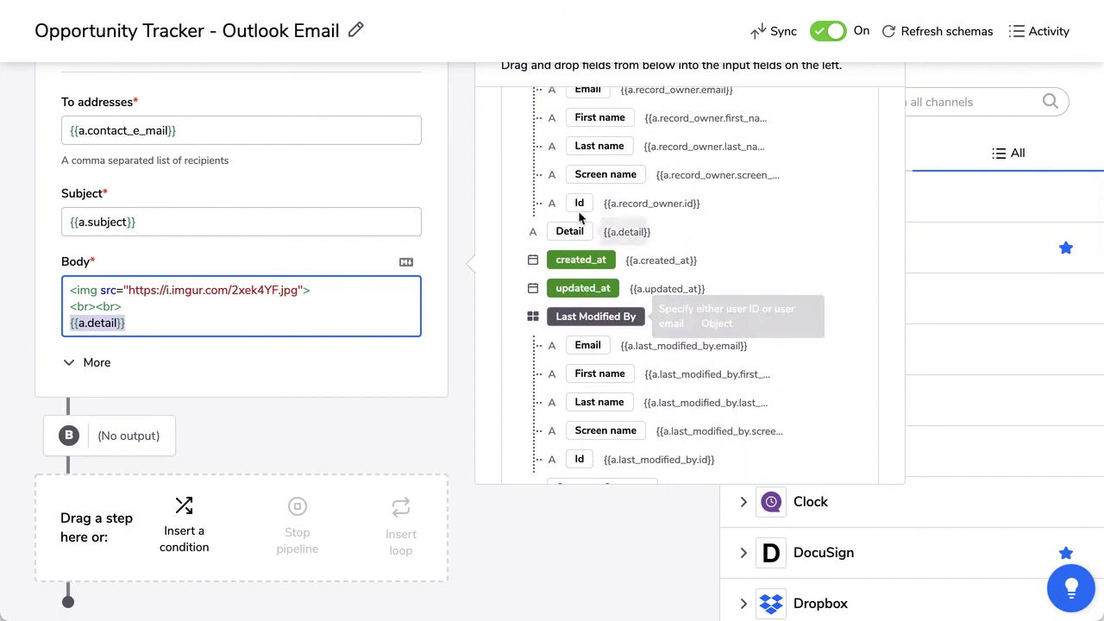